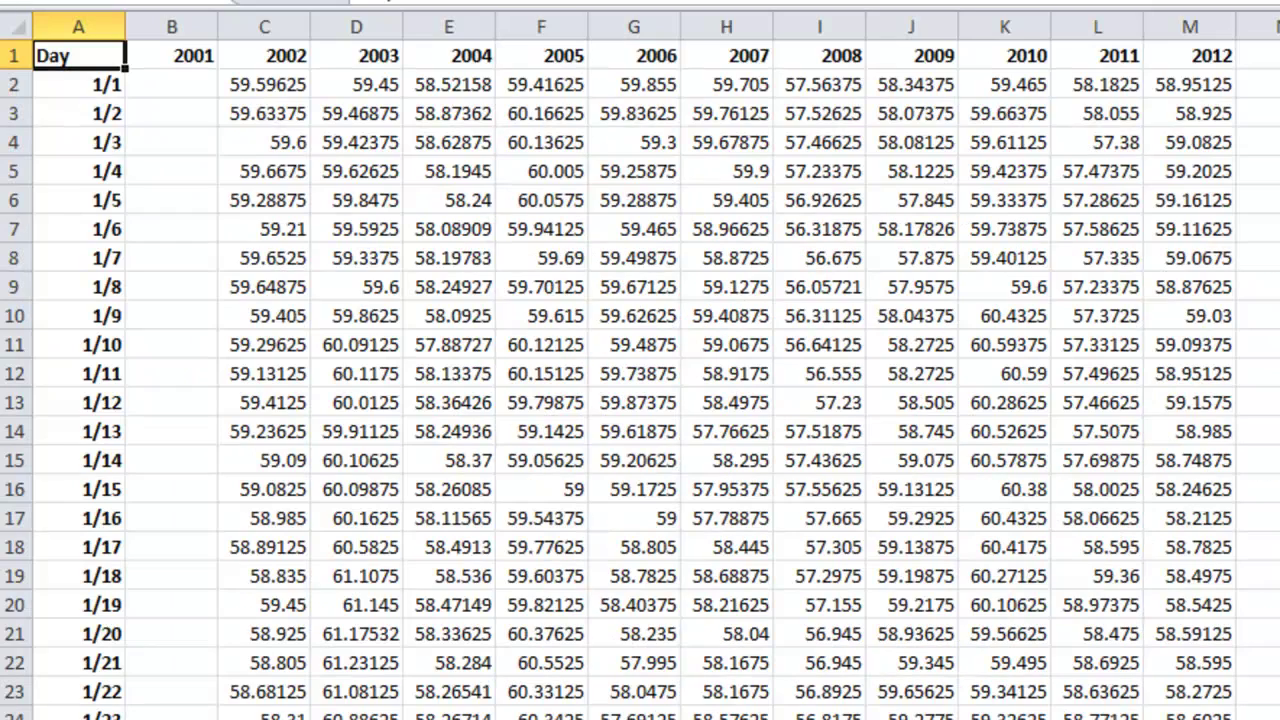
- Select the dates and all 2001–2012 temperature columns, from A2 through M366
left_click(58, 85)
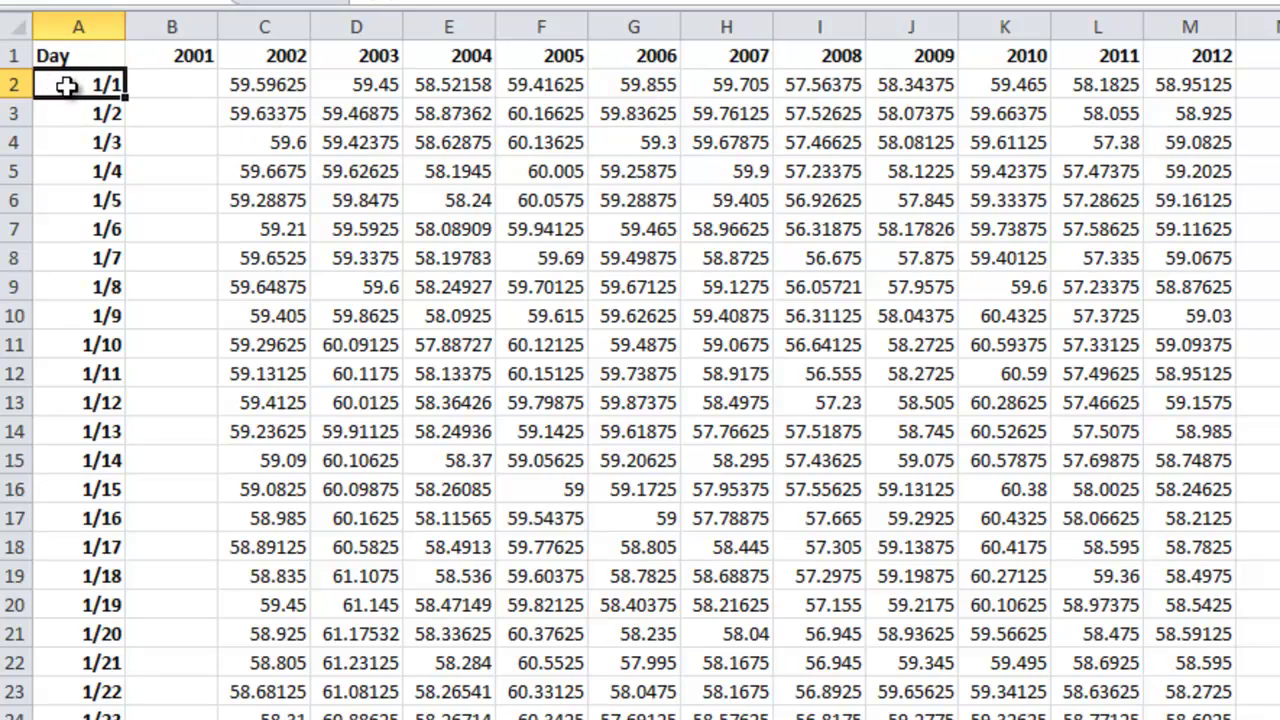
left_click_drag(65, 87, 1195, 583)
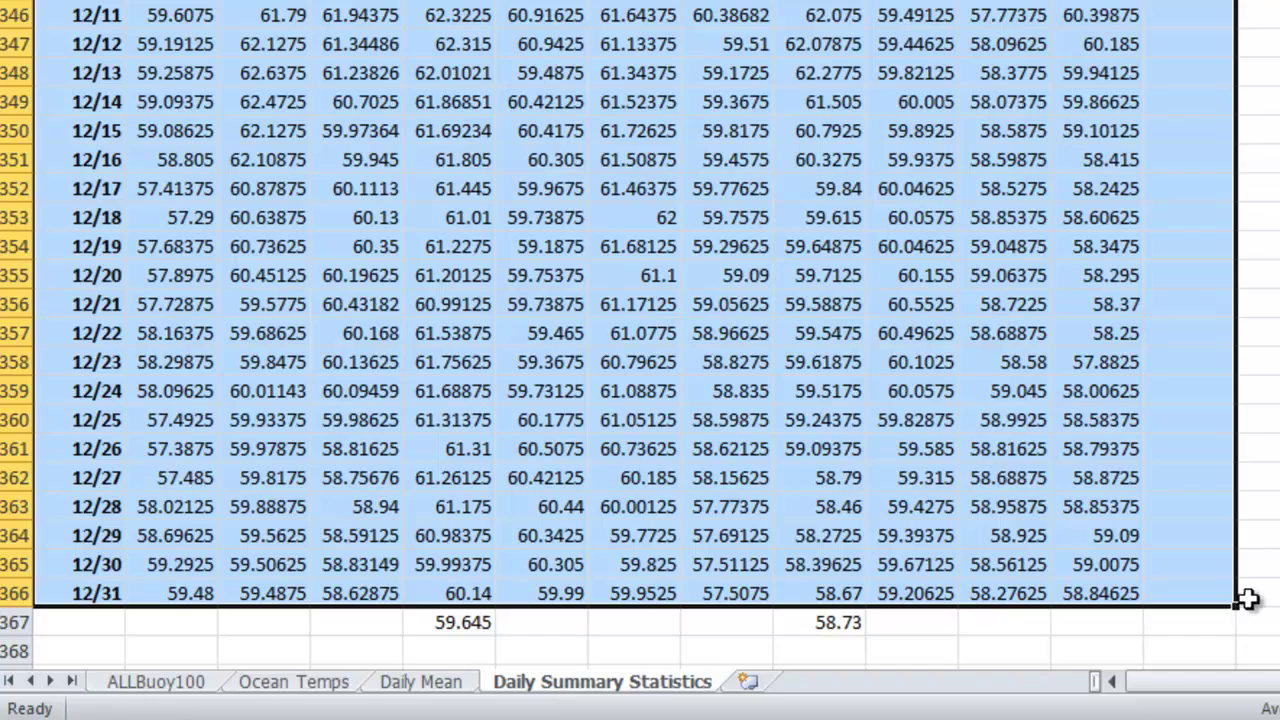
scroll(1266, 537, "up", 9)
scroll(1266, 537, "up", 20)
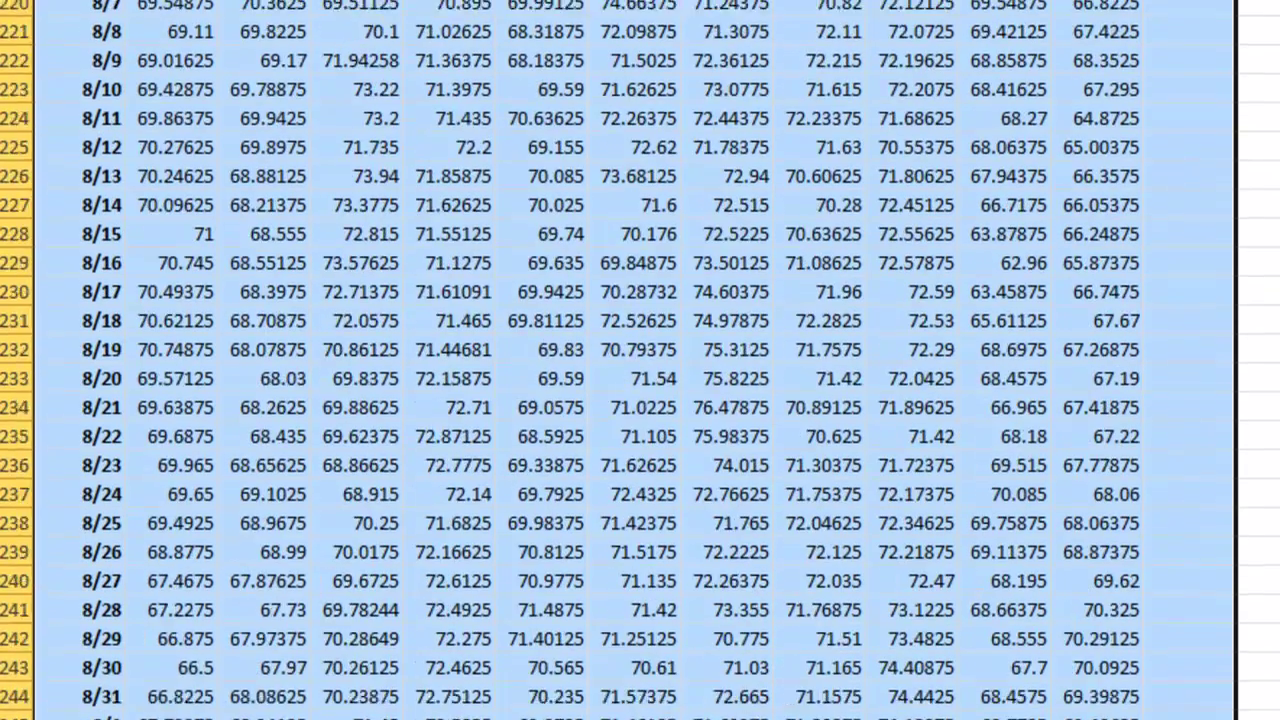
scroll(640, 378, "up", 20)
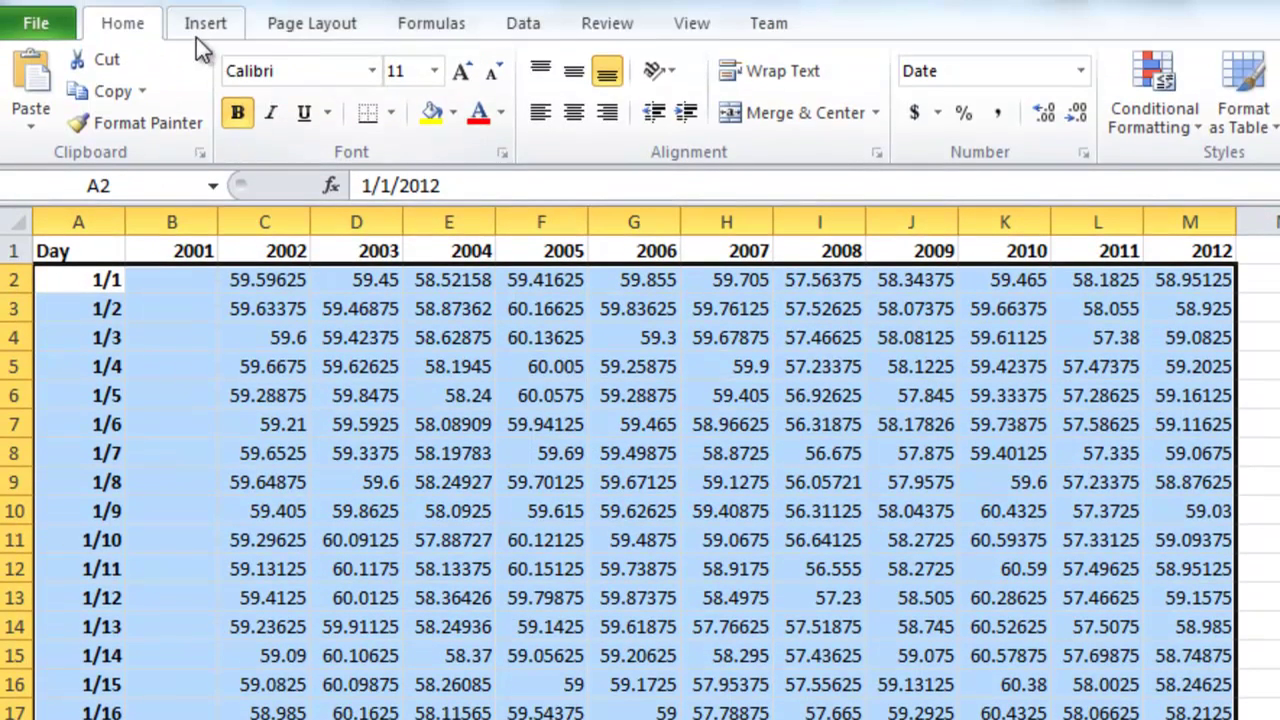
- Insert a basic 2-D line chart of the selected daily temperatures
left_click(203, 30)
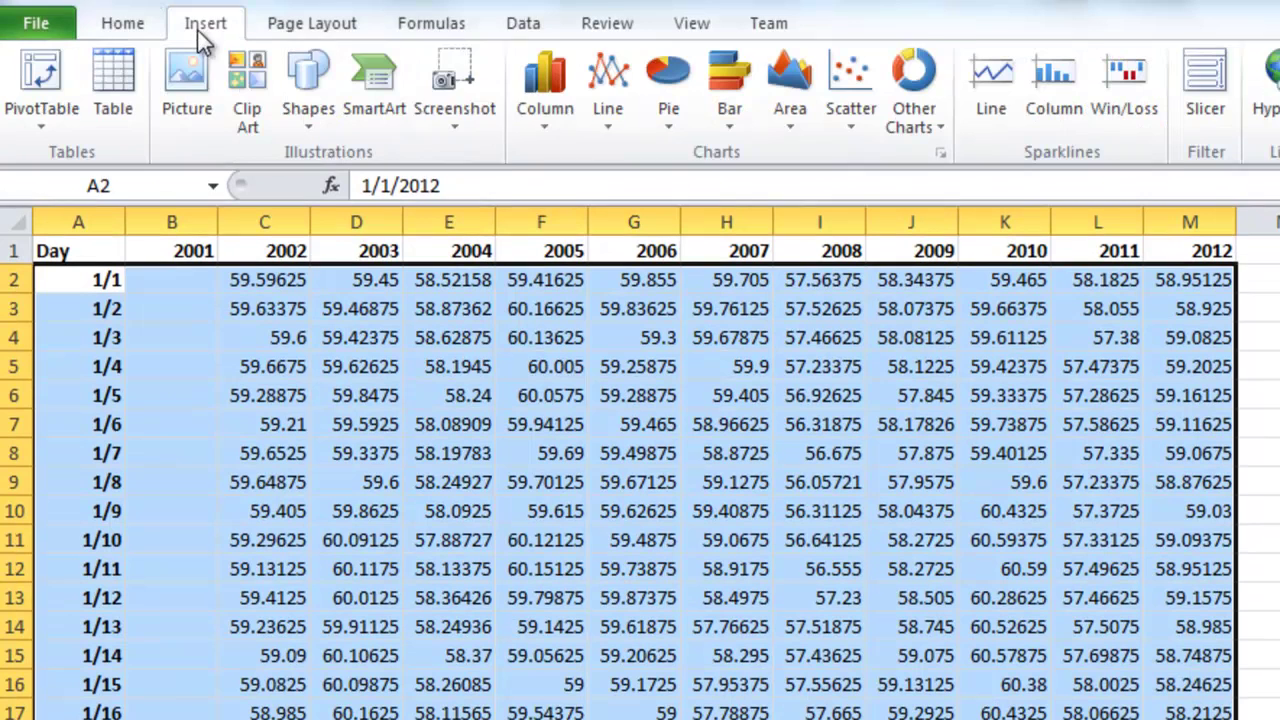
left_click(616, 120)
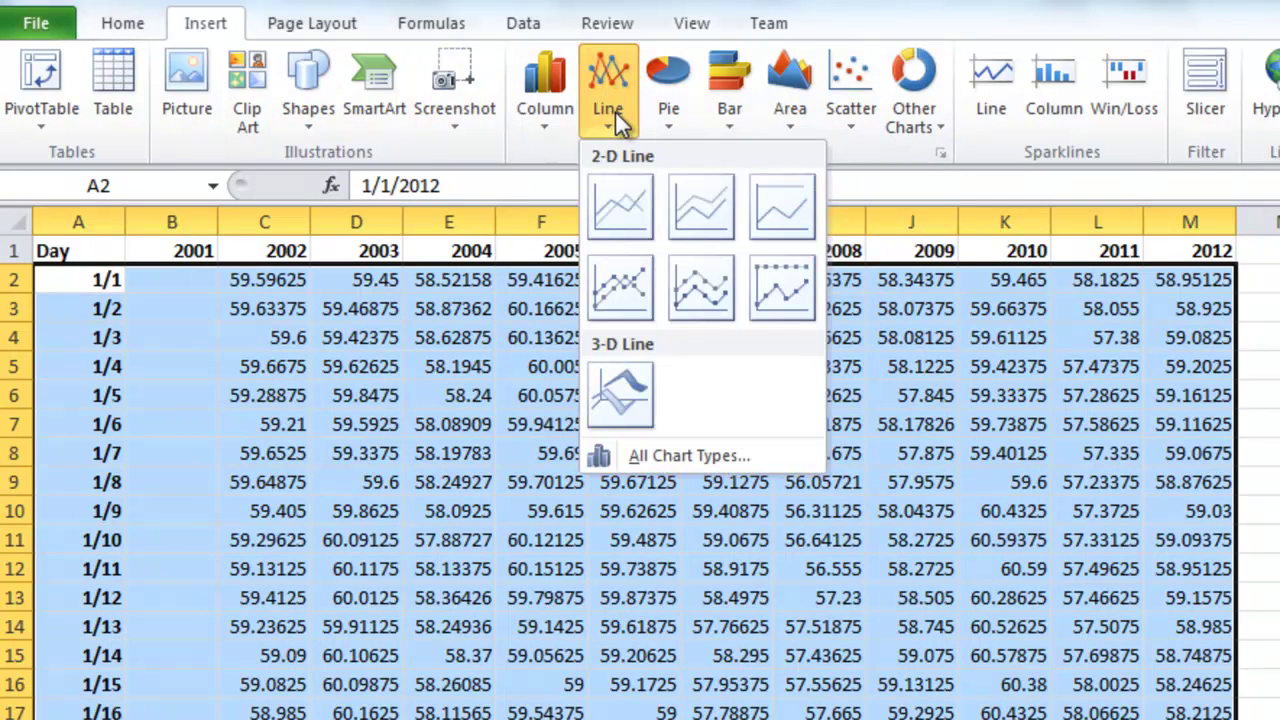
left_click(622, 216)
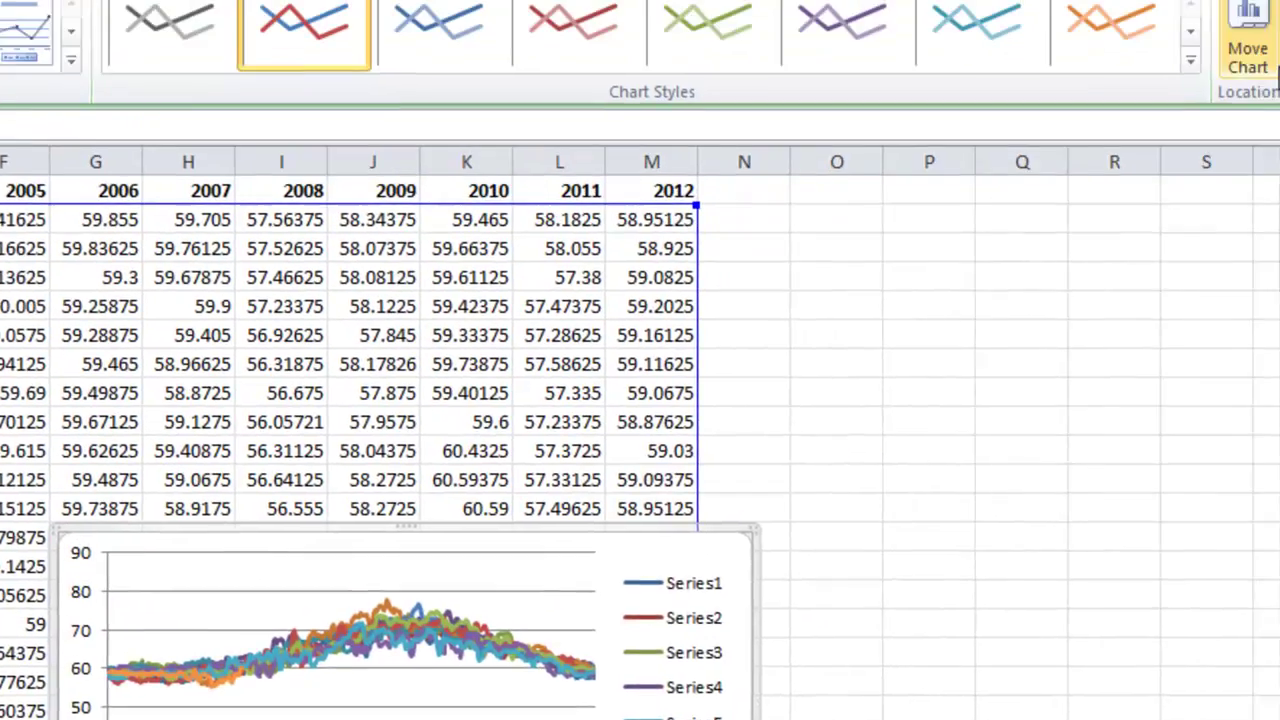
- Move the chart onto a new sheet named 'Daily Temps Chart'
left_click(1252, 55)
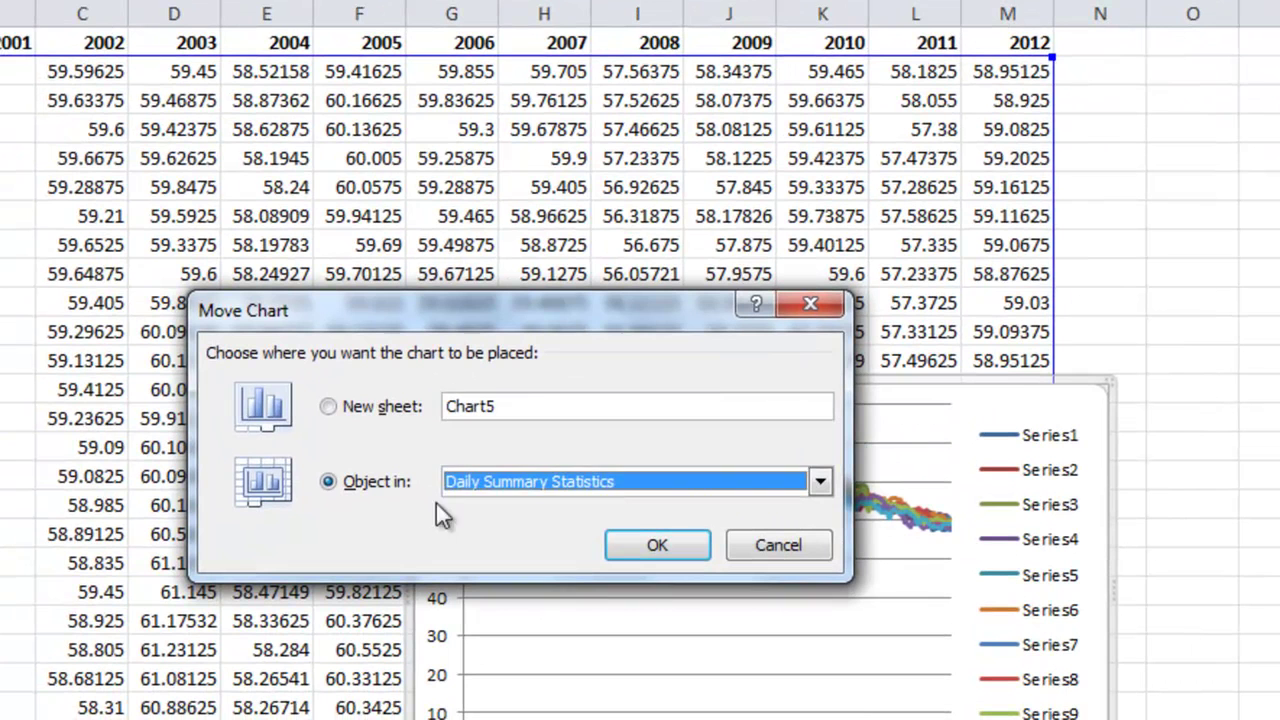
left_click(369, 411)
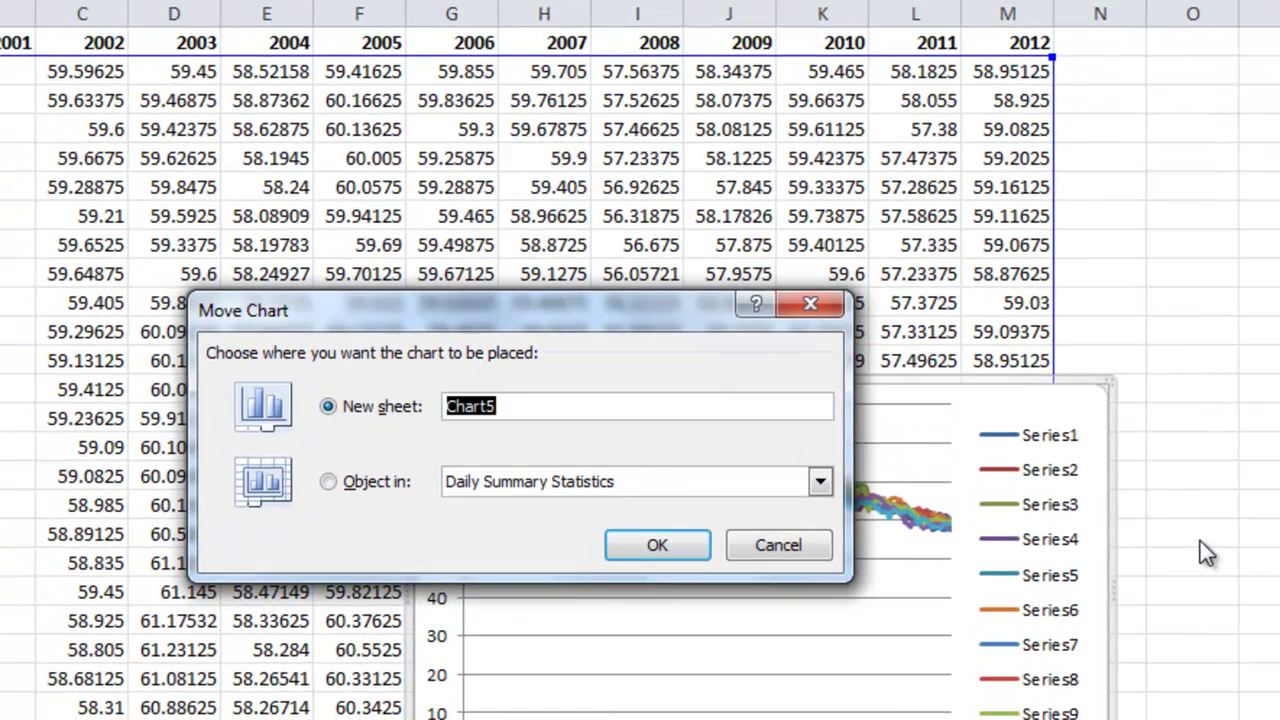
type("Daily Temps")
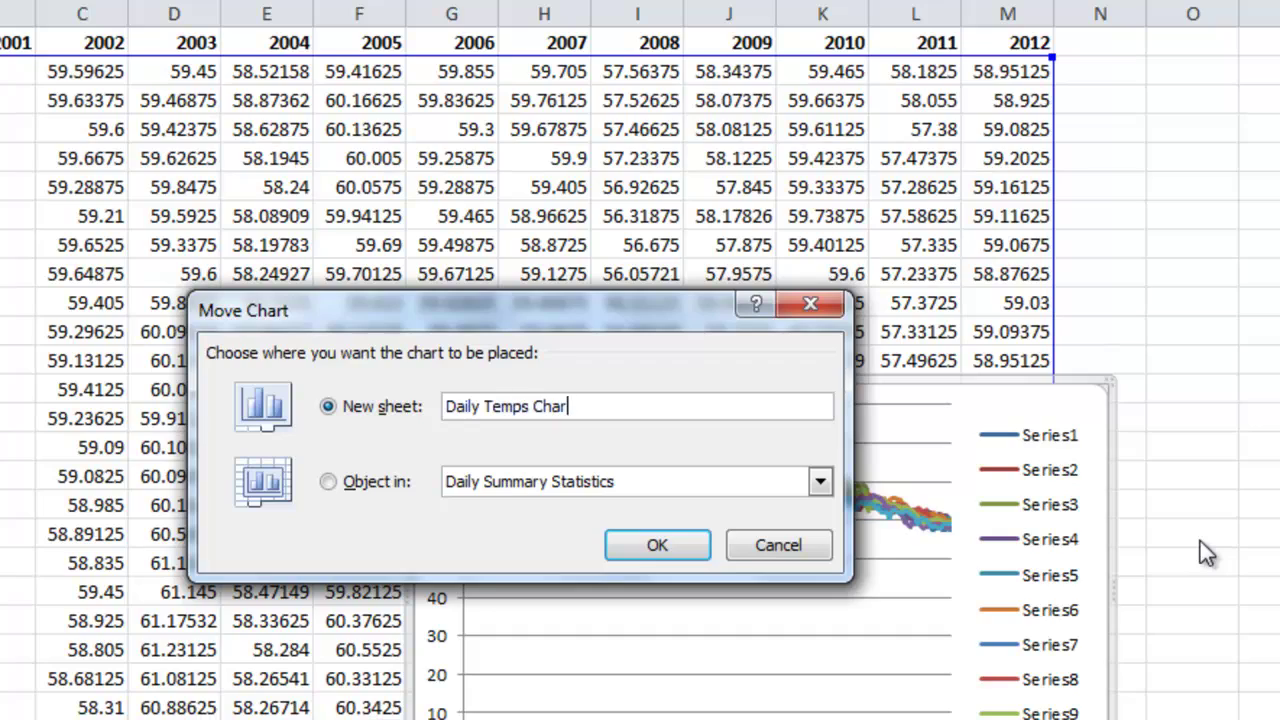
key("Return")
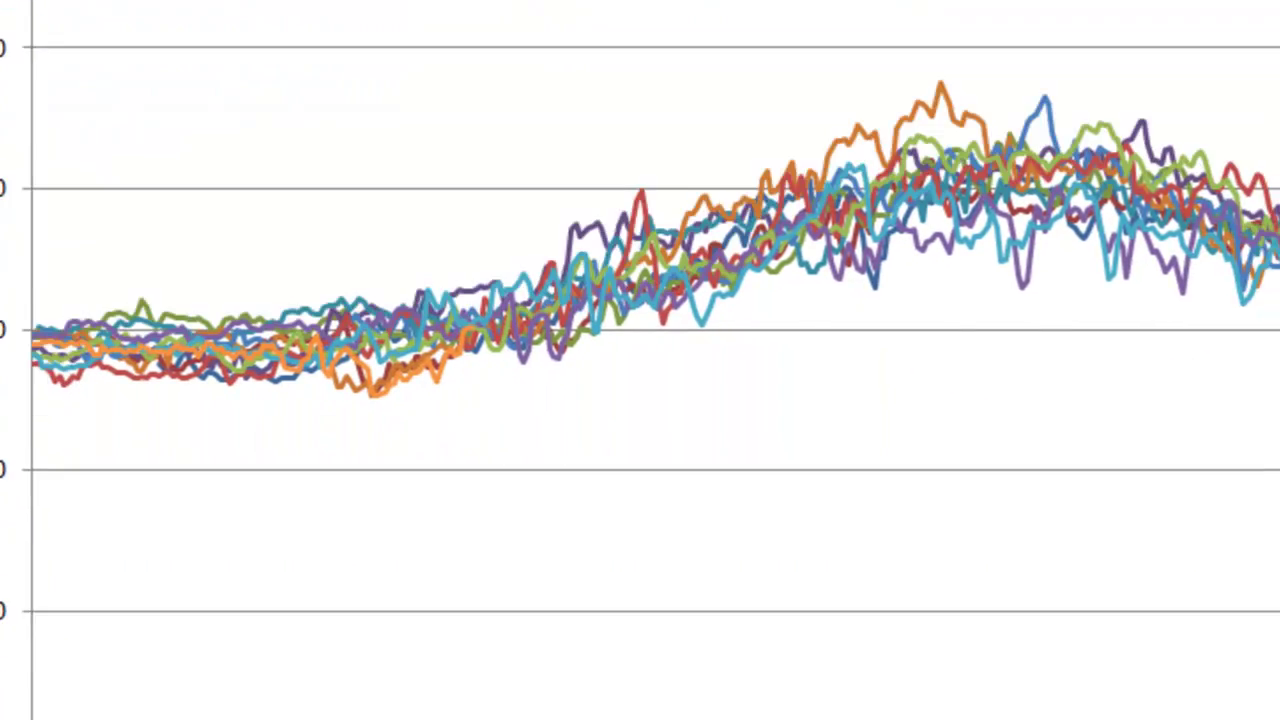
- In the chart's data source, rename Series1 to 2001
left_click(269, 169)
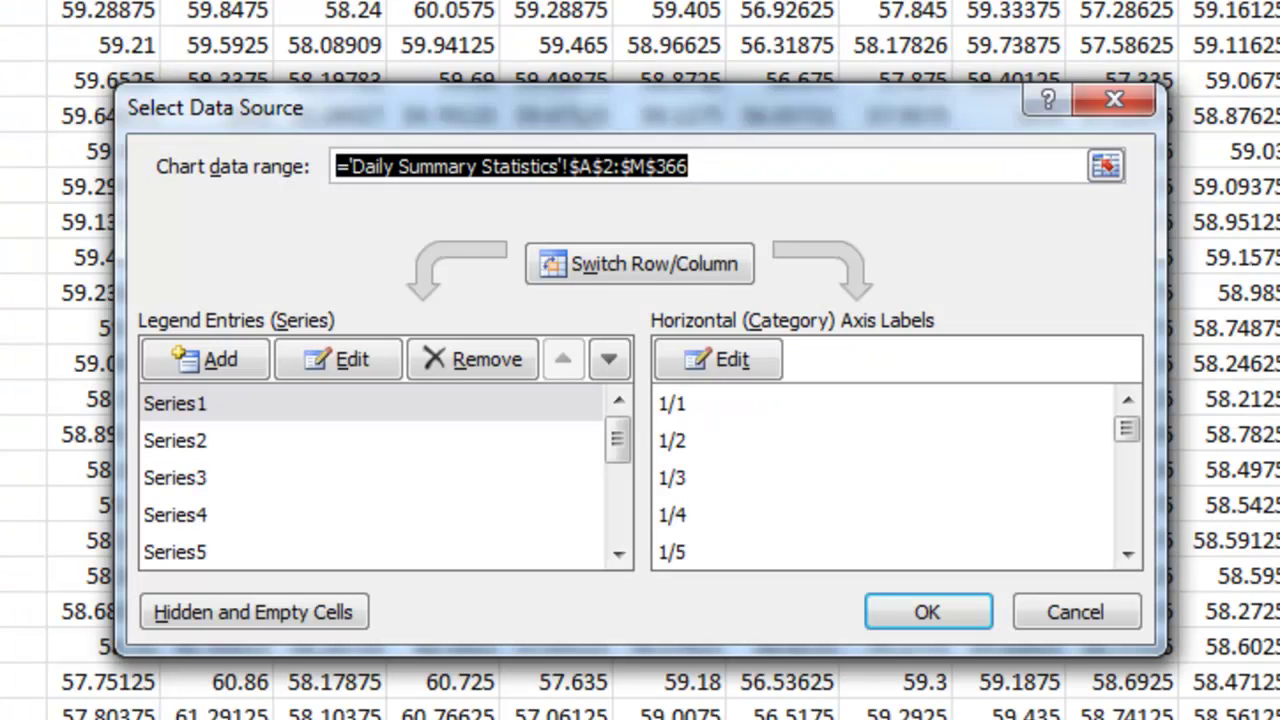
left_click(187, 402)
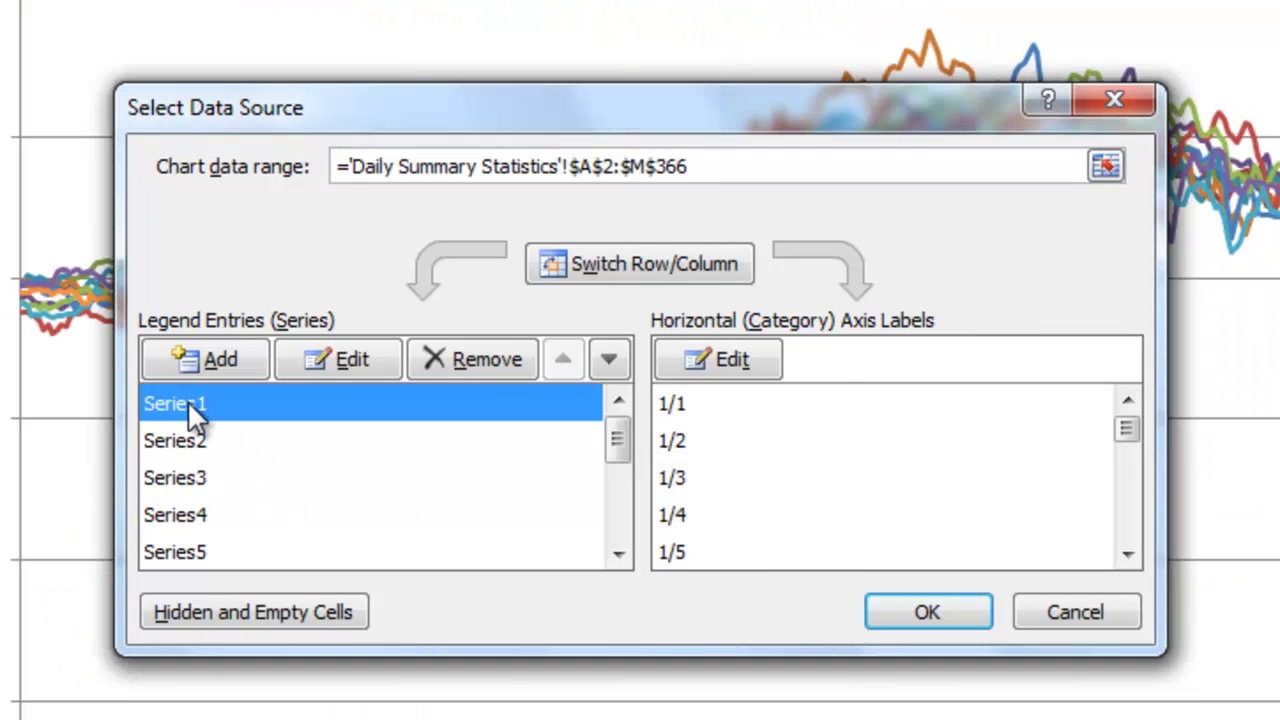
left_click(347, 360)
type("2")
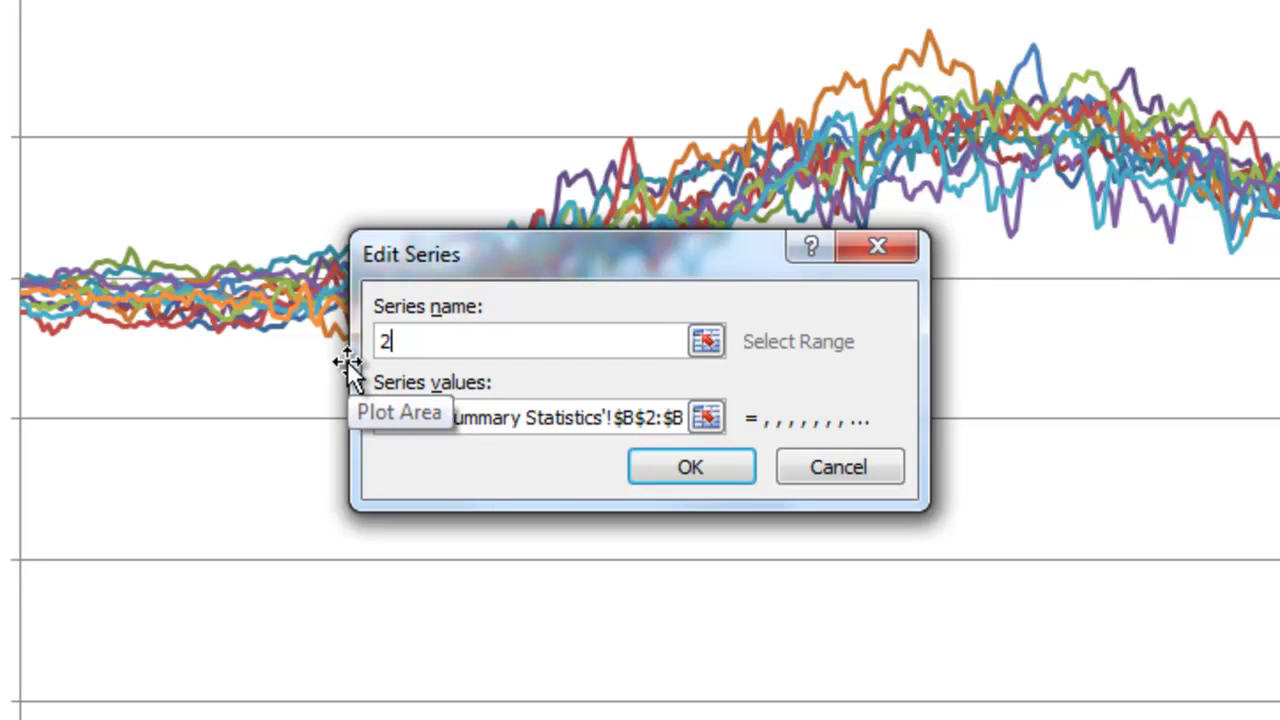
type("001")
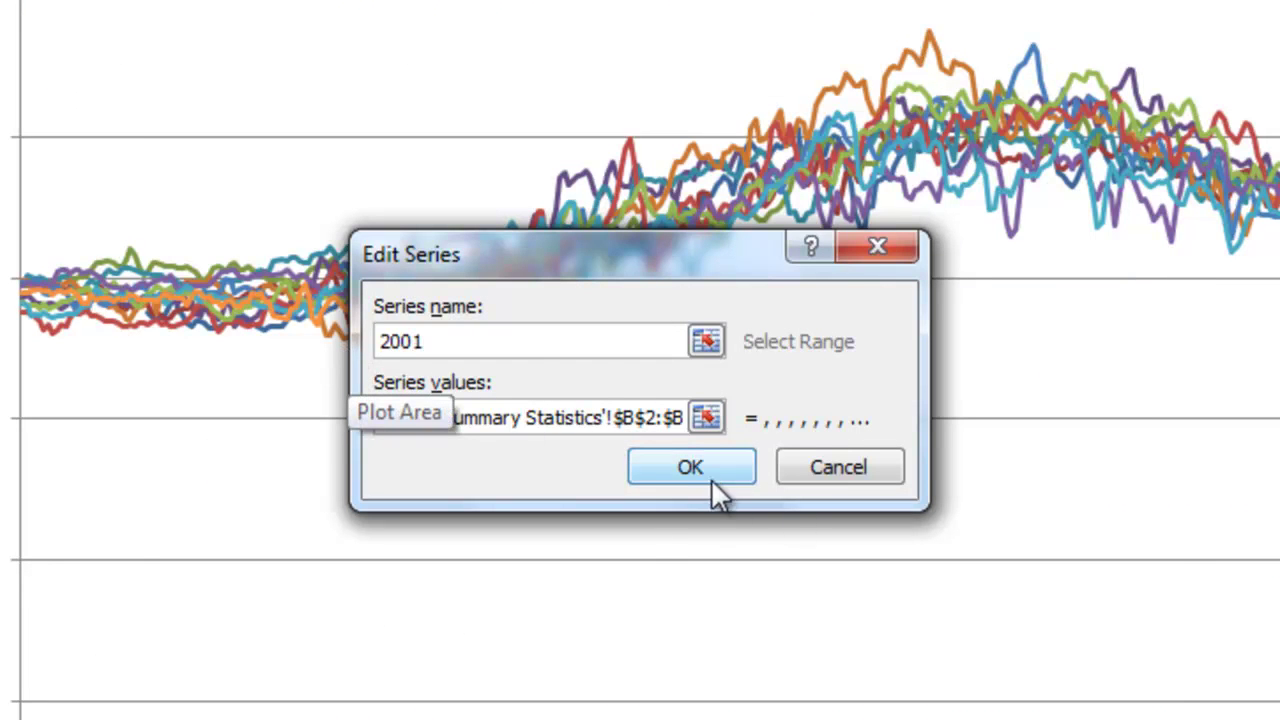
left_click(703, 472)
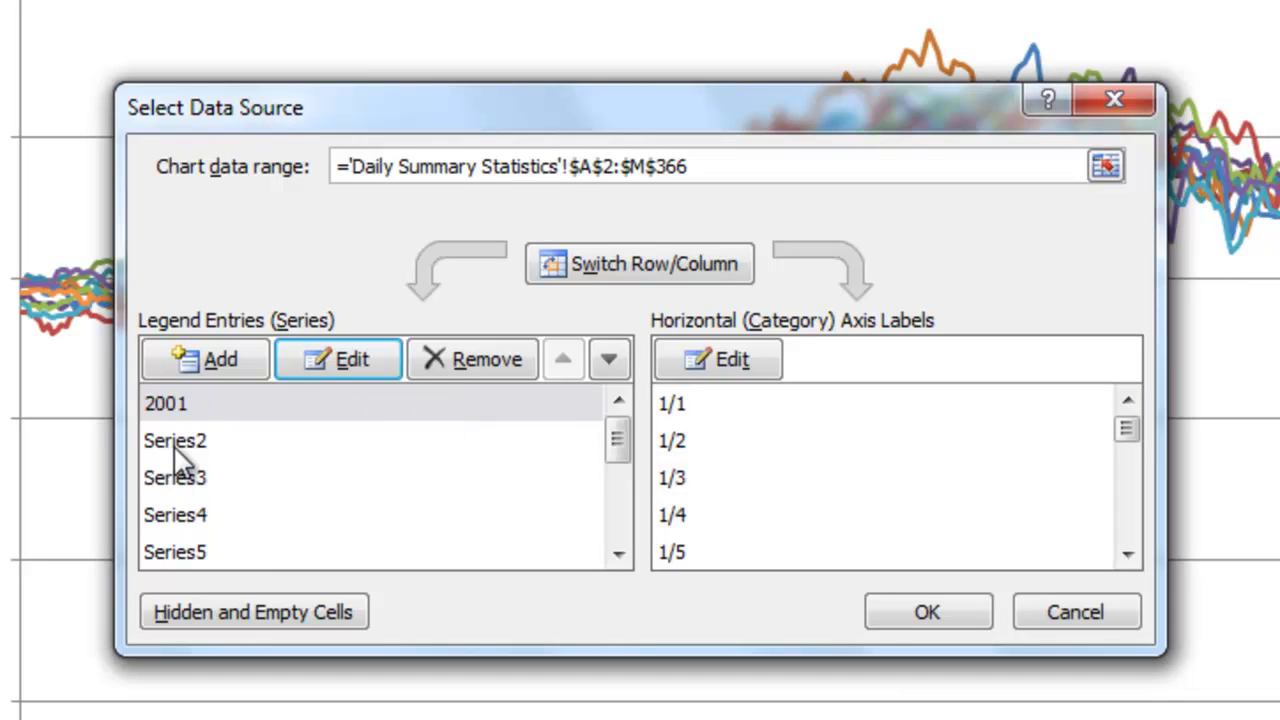
- Rename Series2 and Series3 to 2002 and 2003 and apply the changes
left_click(225, 441)
left_click(327, 362)
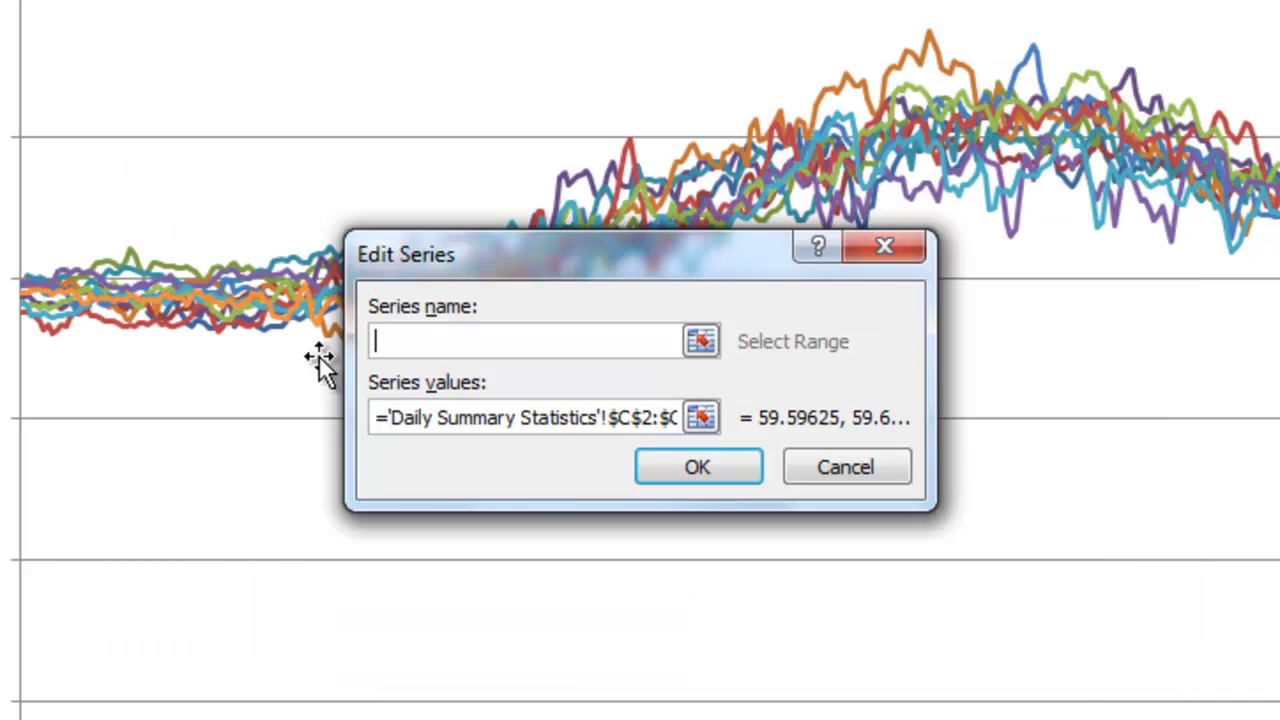
type("2002")
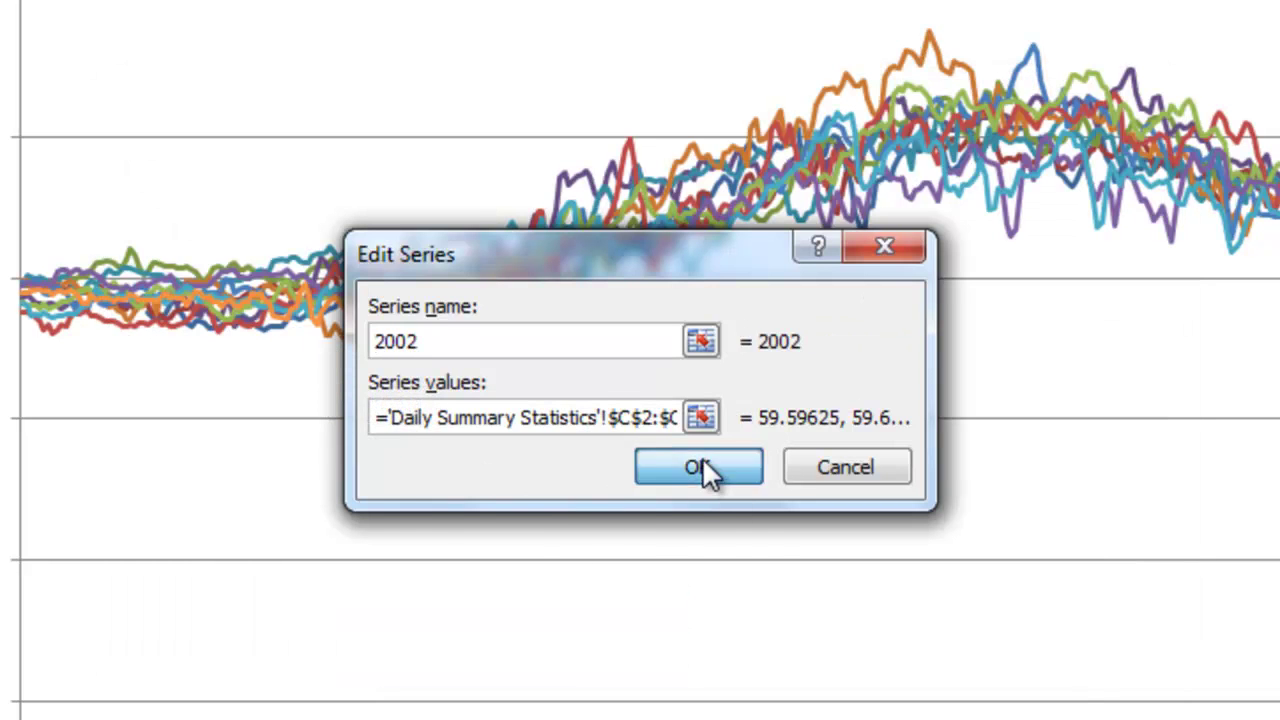
left_click(702, 465)
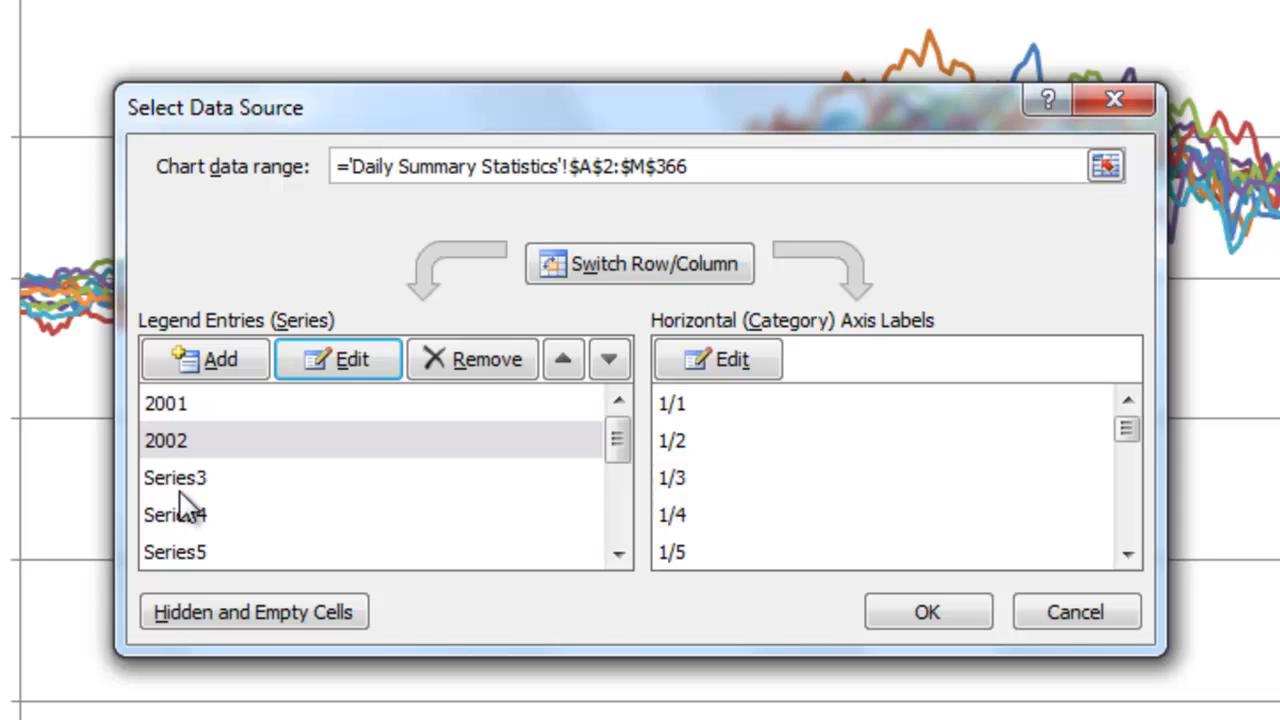
left_click(238, 477)
left_click(320, 366)
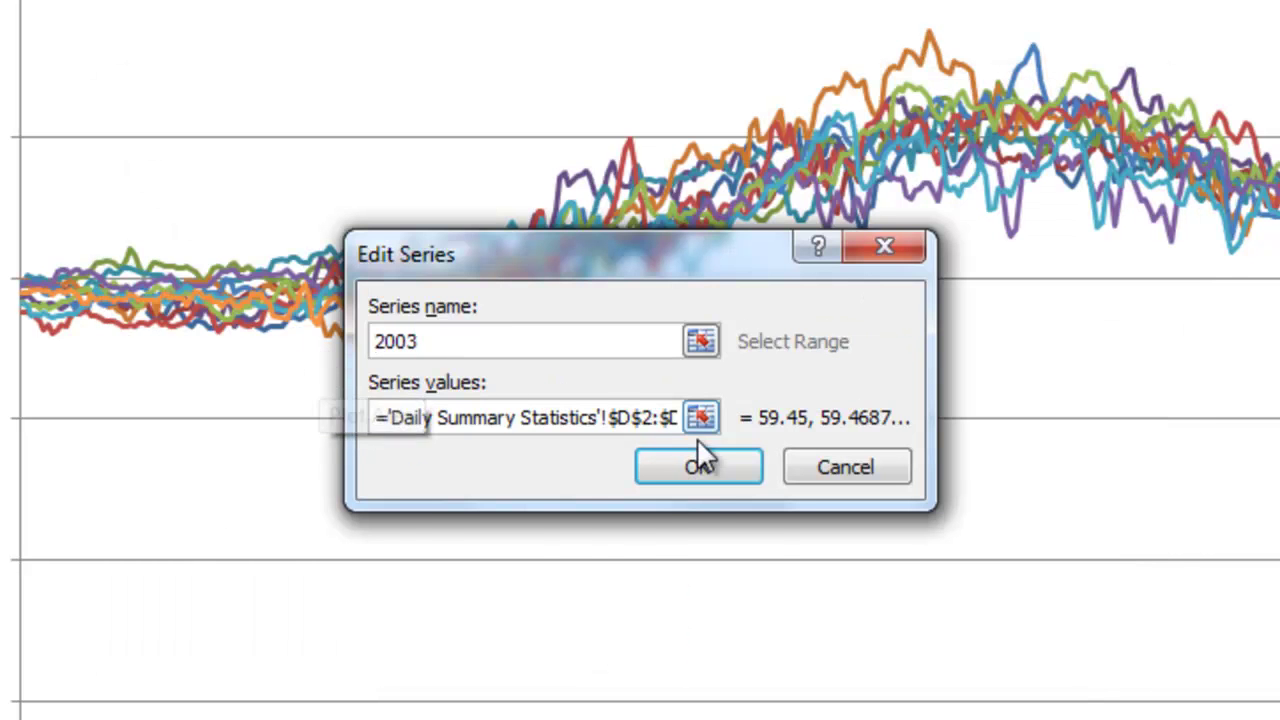
left_click(697, 467)
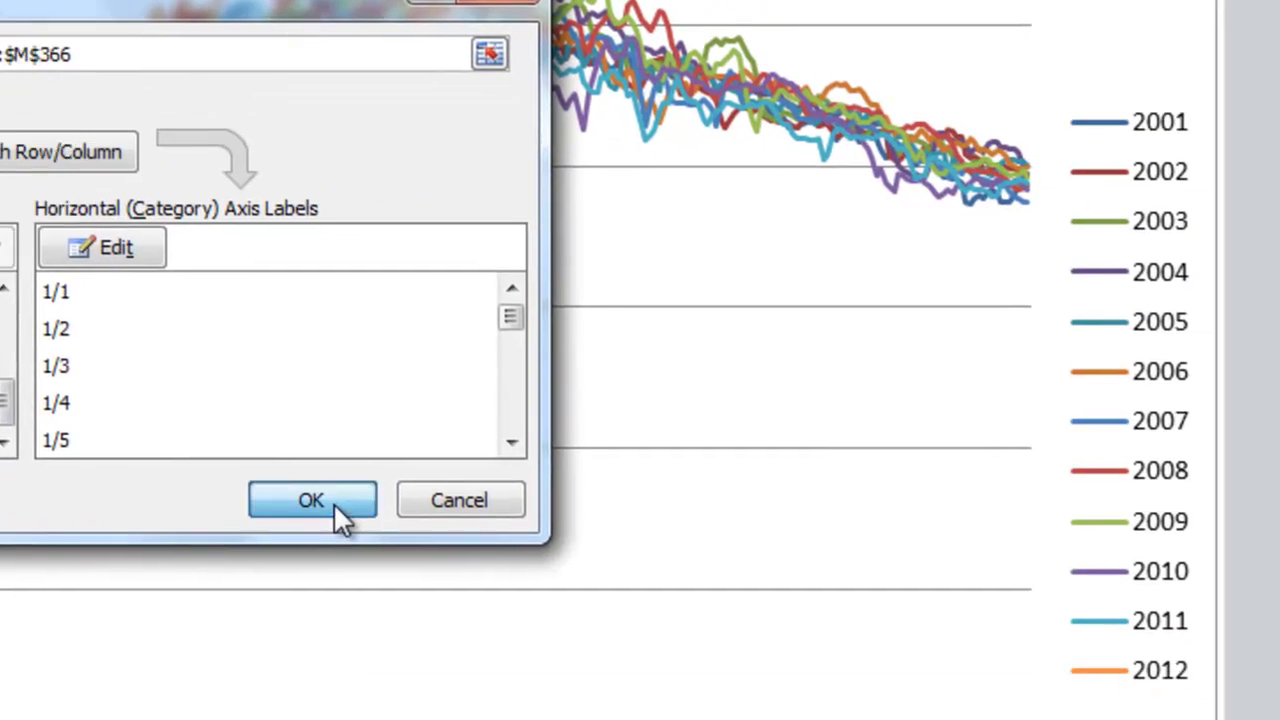
left_click(927, 612)
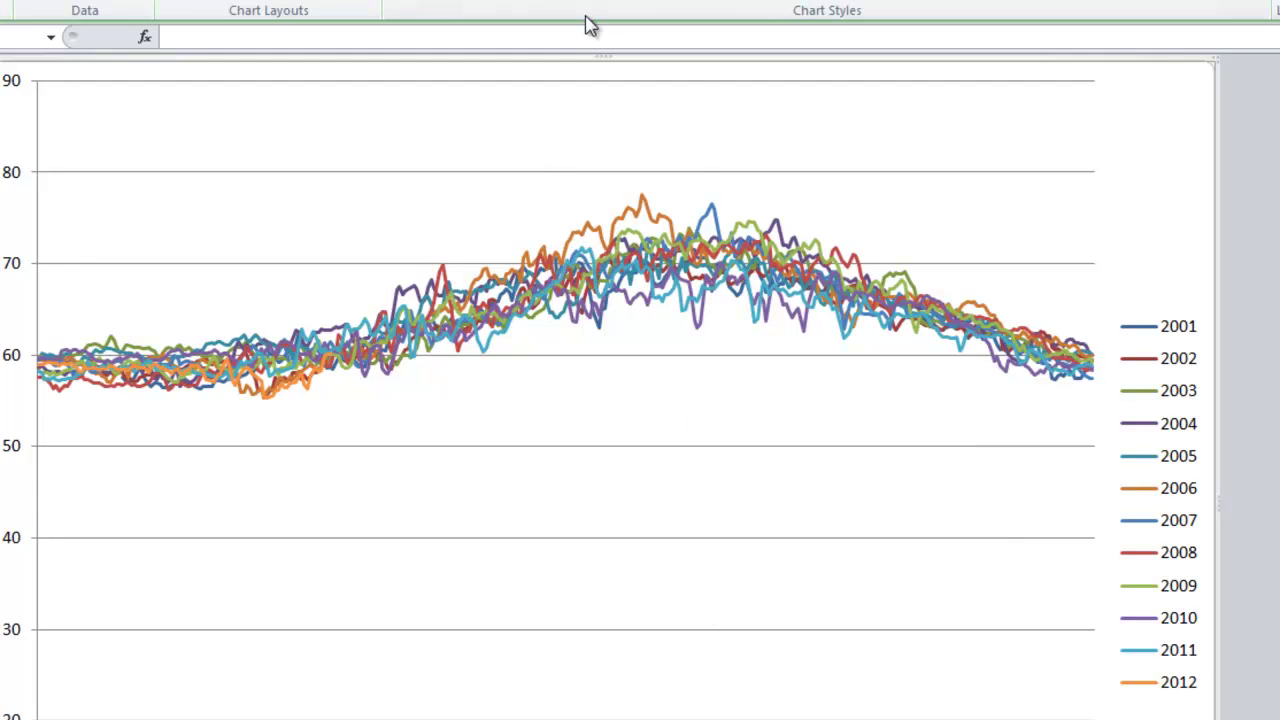
- Bring up the Chart Tools Layout options for the yearly temperature chart
left_click(635, 0)
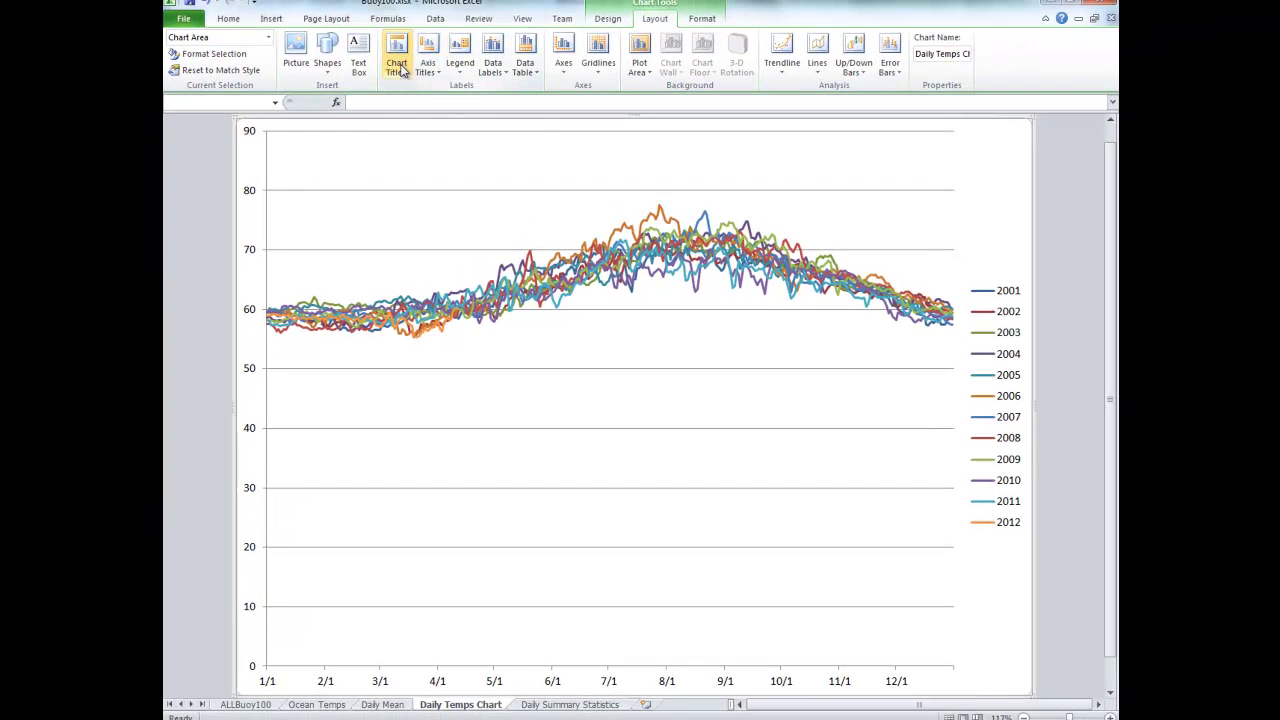
- Add the title 'Average Daily Ocean Temperatures' above the chart
left_click(399, 68)
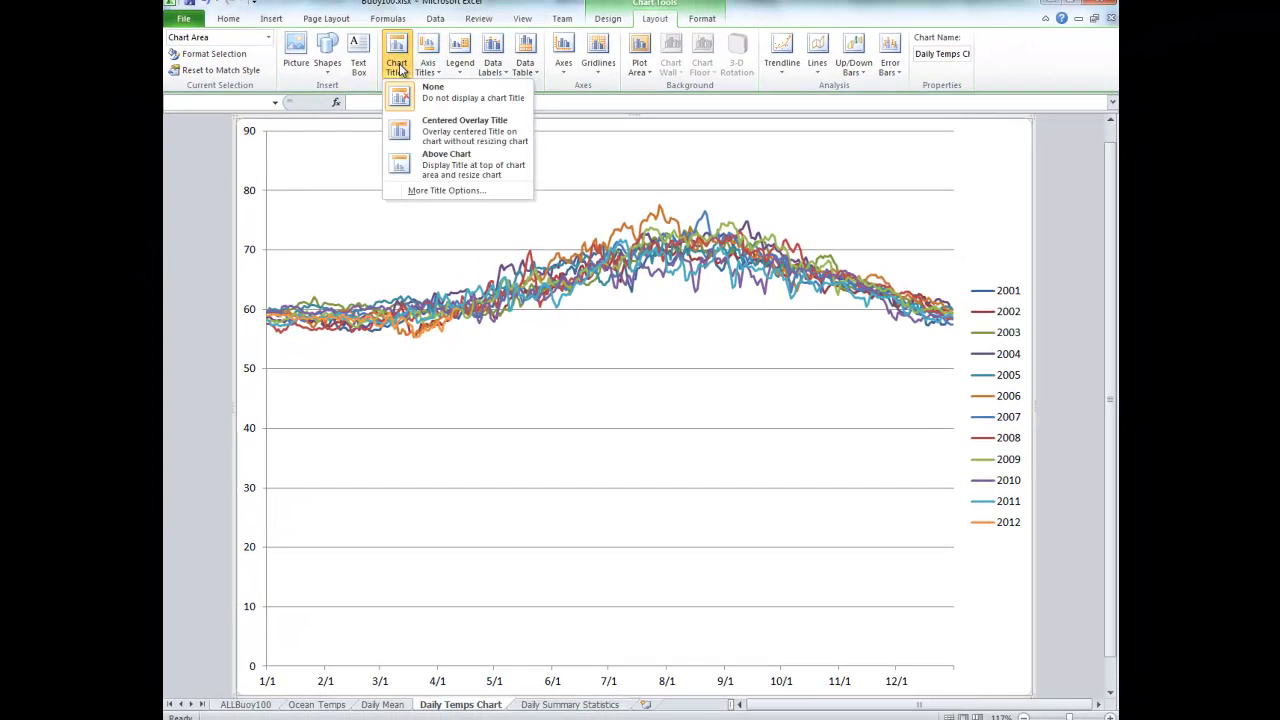
left_click(443, 168)
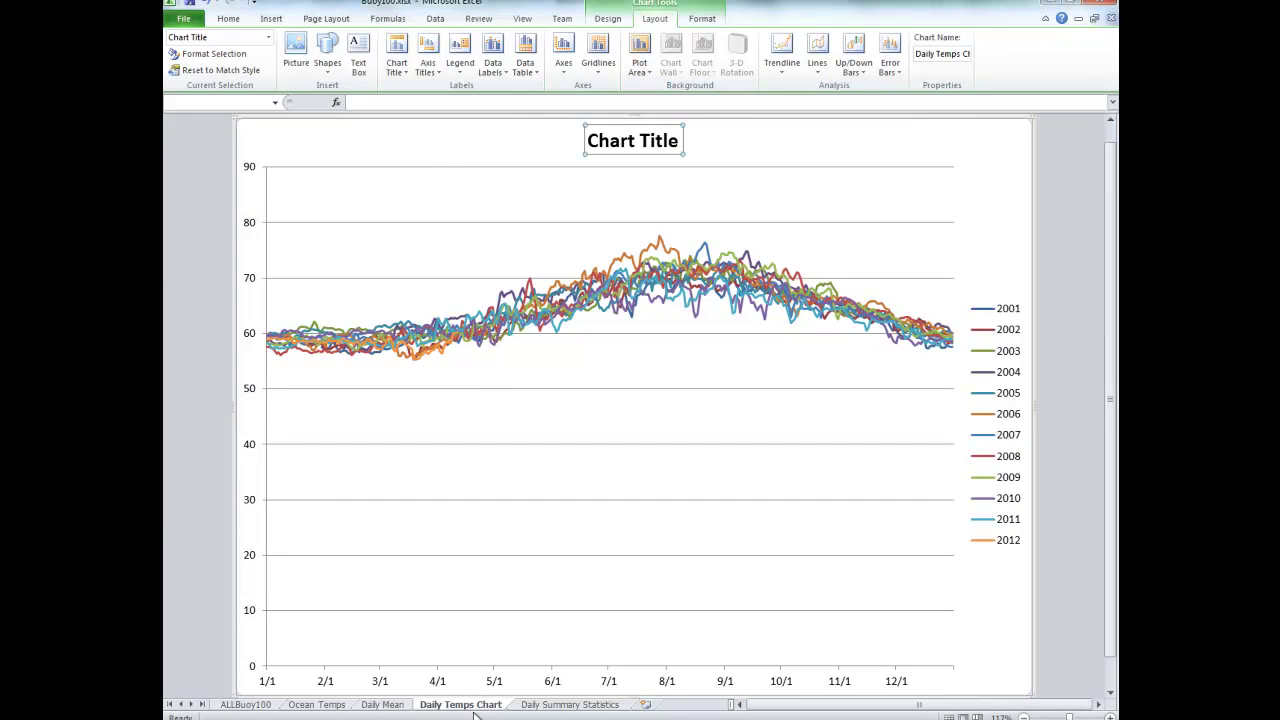
left_click_drag(590, 139, 666, 137)
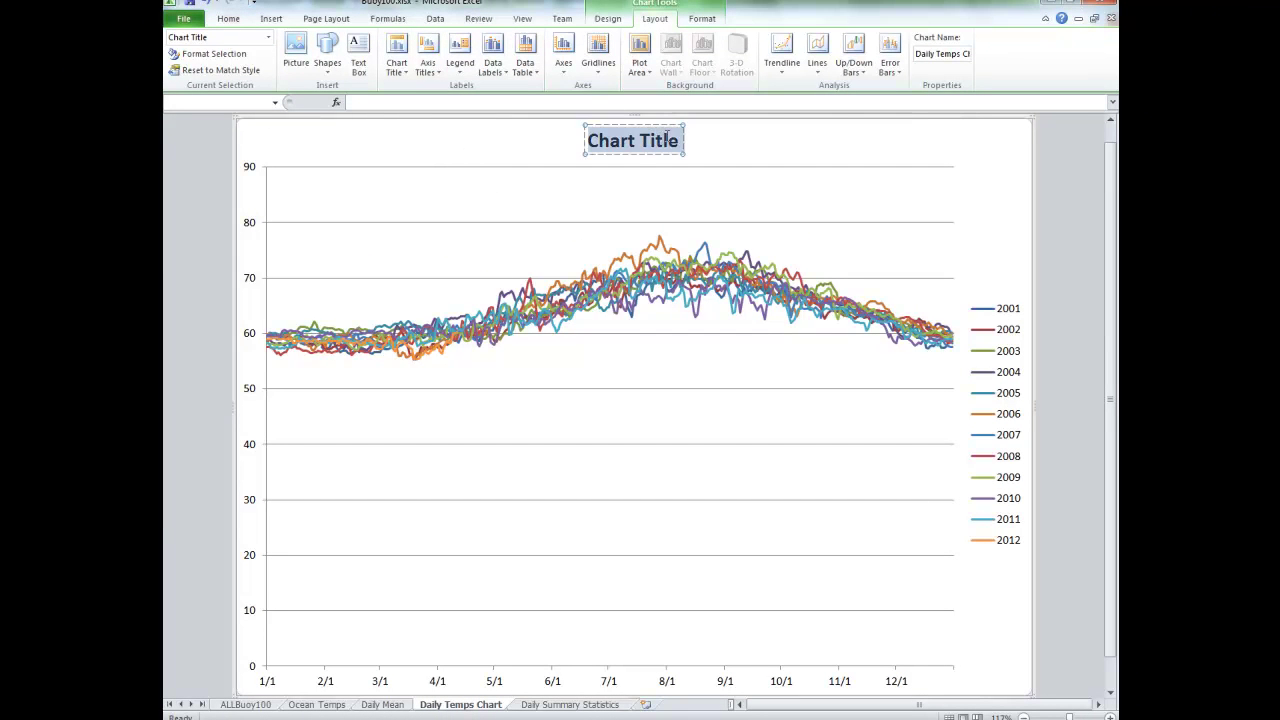
type("Average")
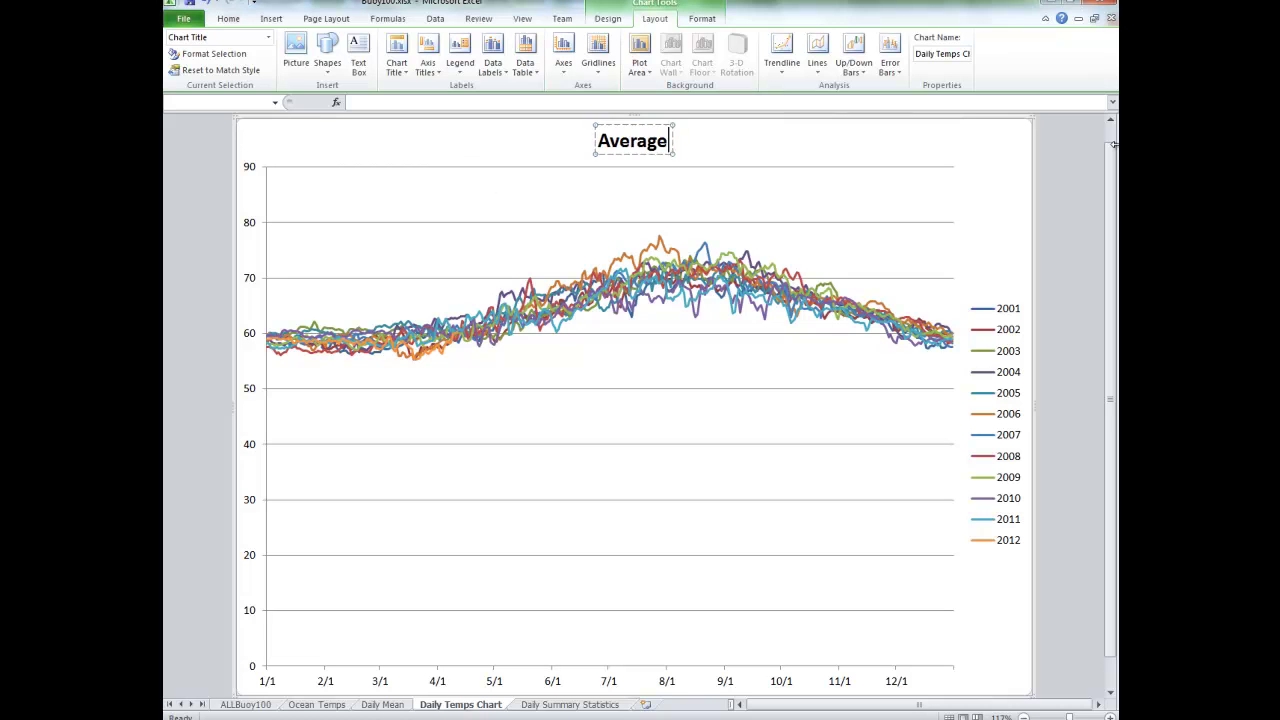
type(" Daily O")
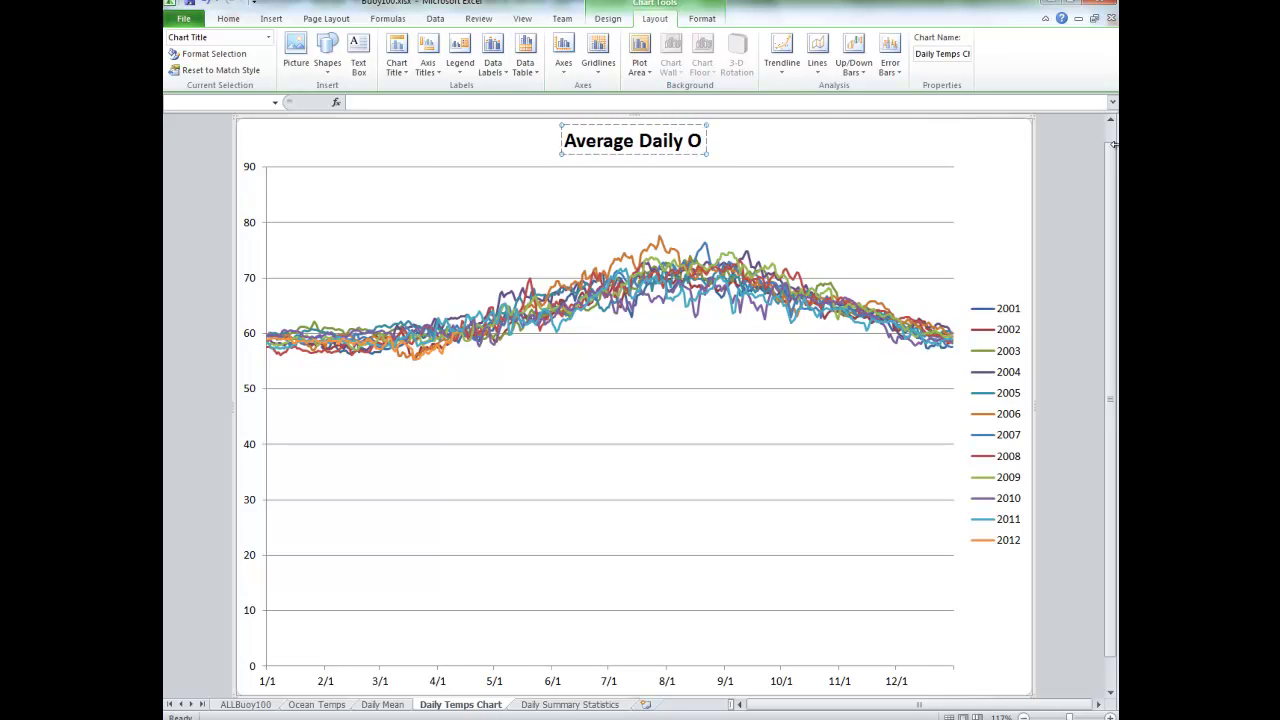
type("cean Temper")
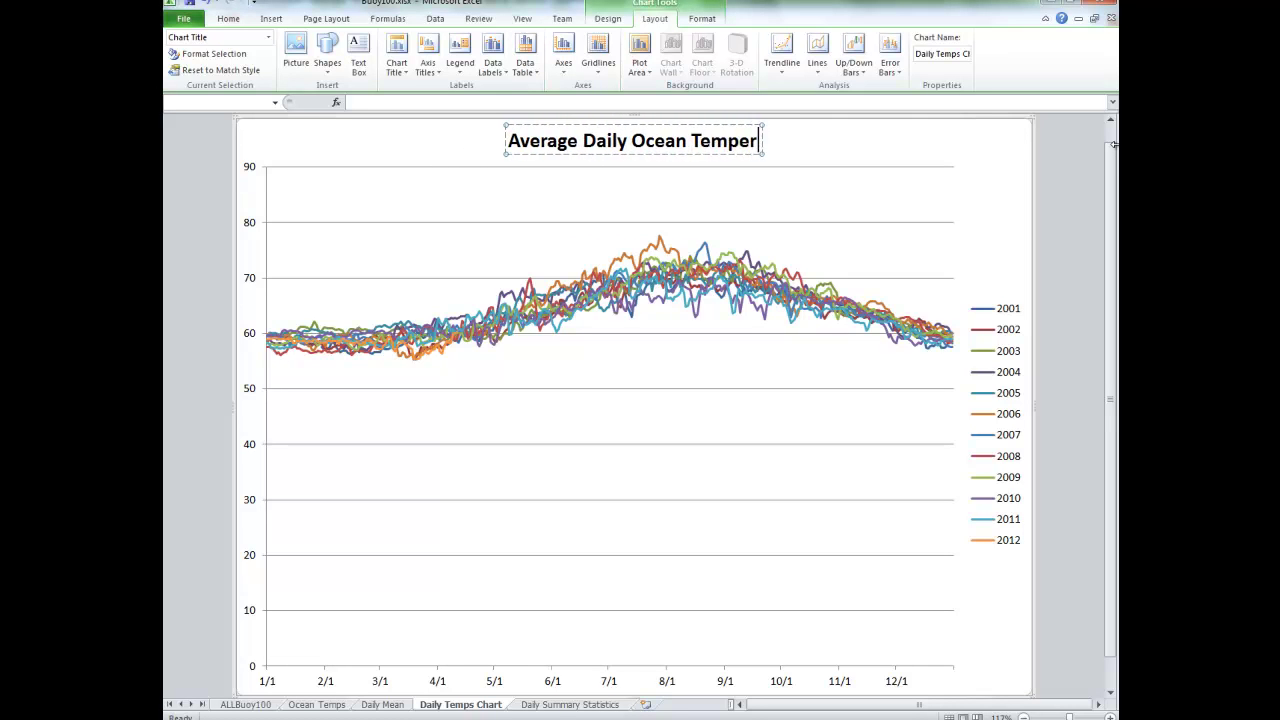
type("atures")
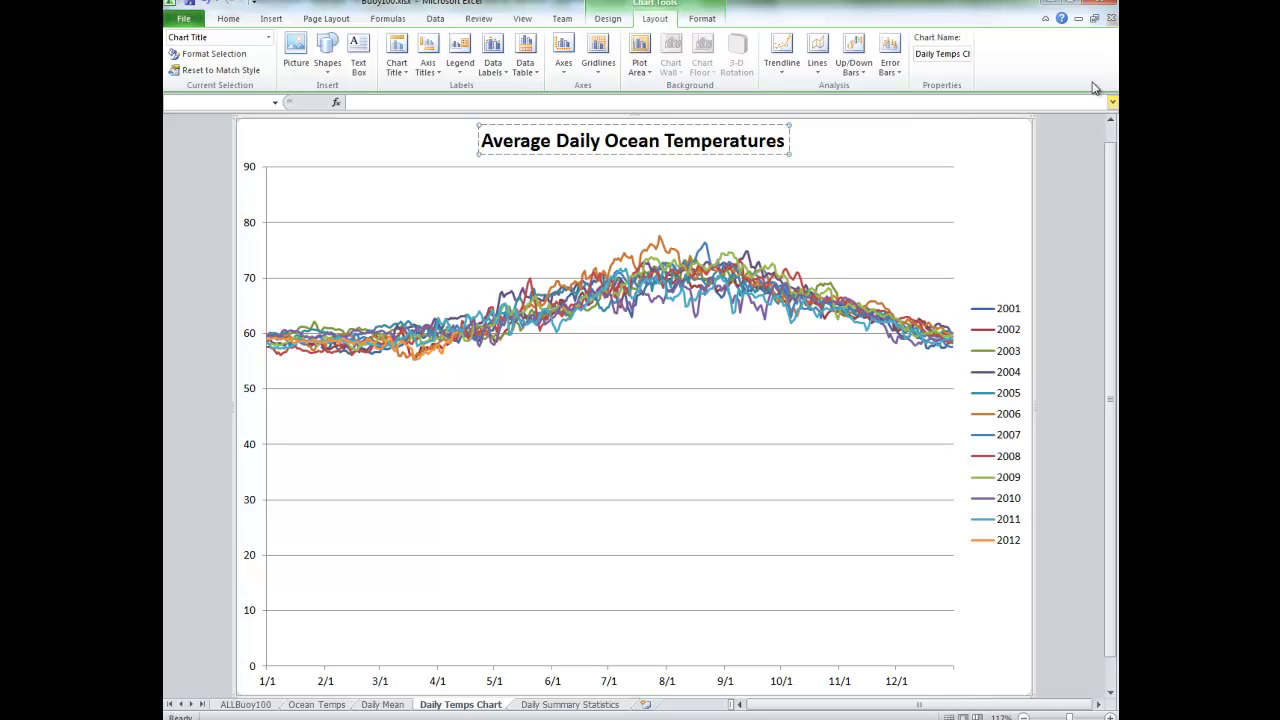
- Add the title 'Day' below the horizontal axis
left_click(428, 62)
mouse_move(459, 92)
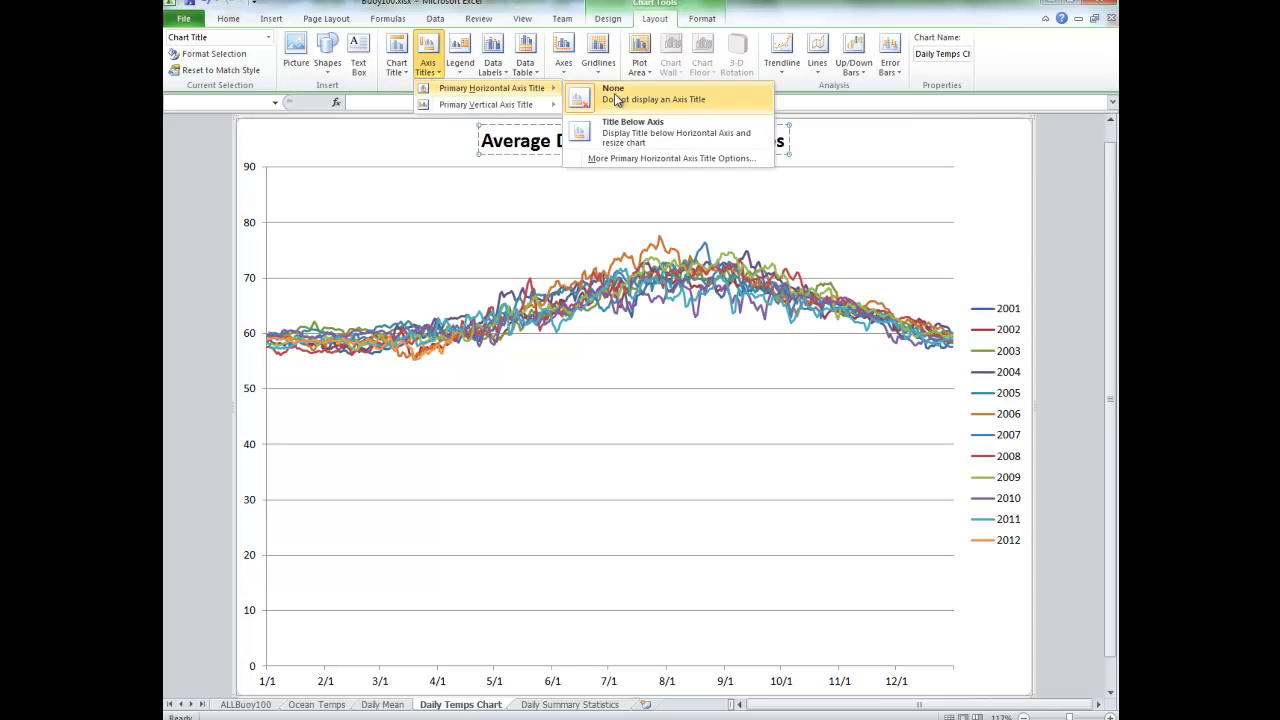
left_click(642, 132)
type("Day")
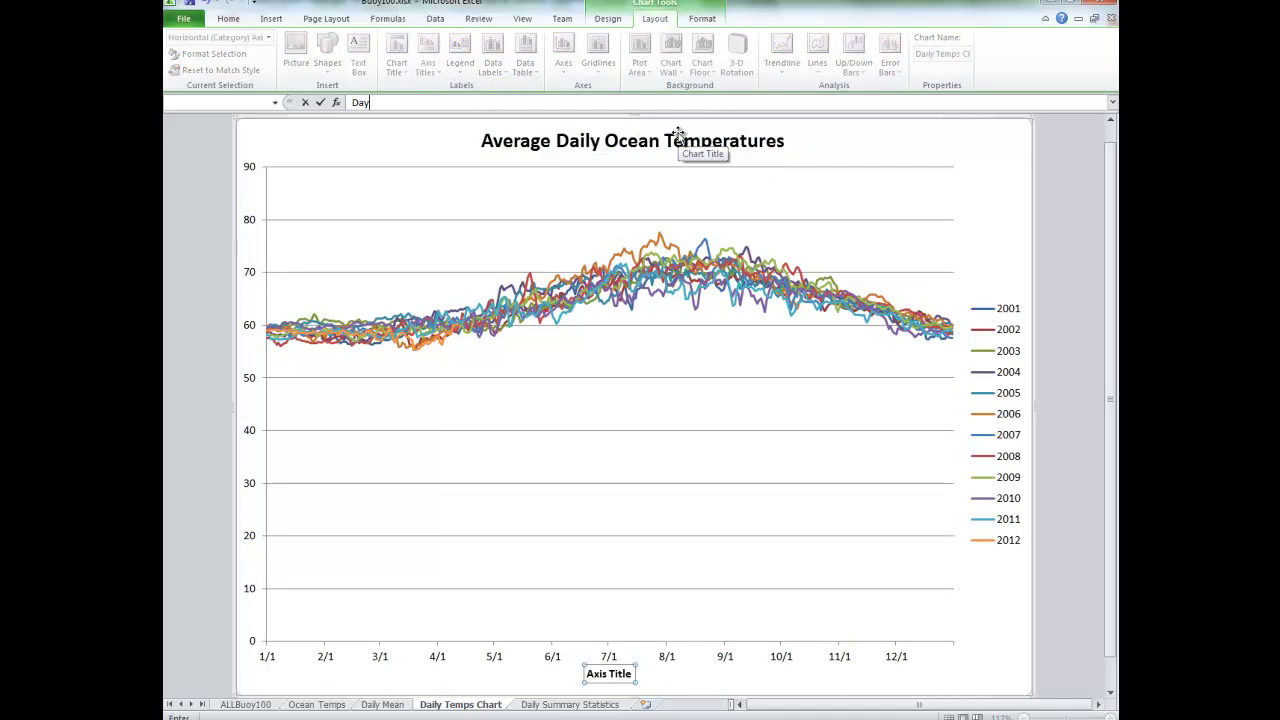
key("Return")
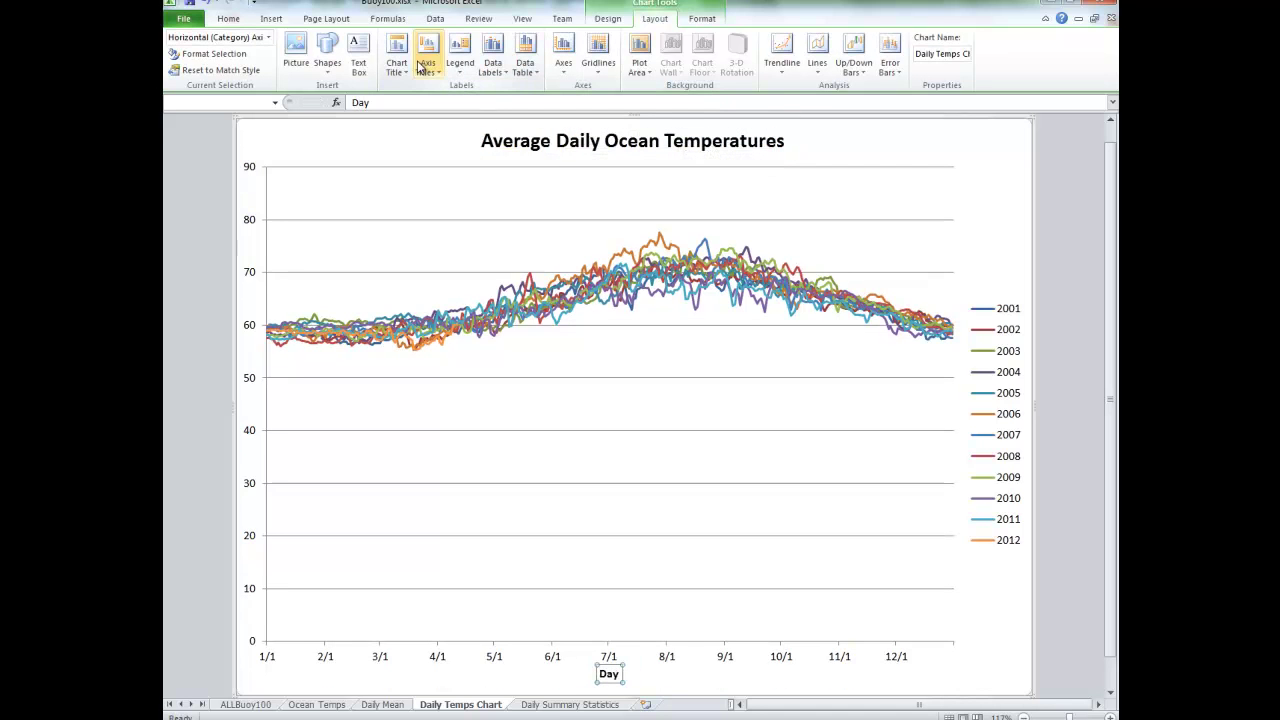
- Add the rotated title 'Temperature (F)' to the vertical axis
left_click(430, 58)
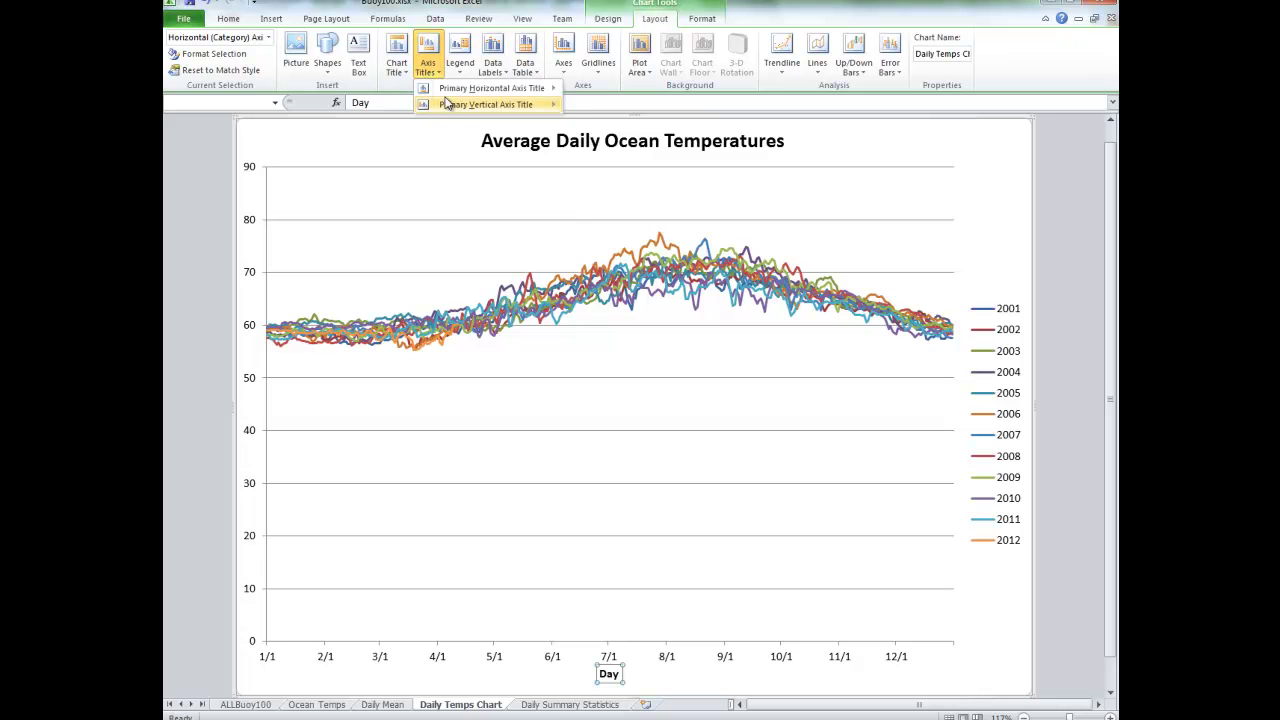
mouse_move(490, 106)
left_click(636, 144)
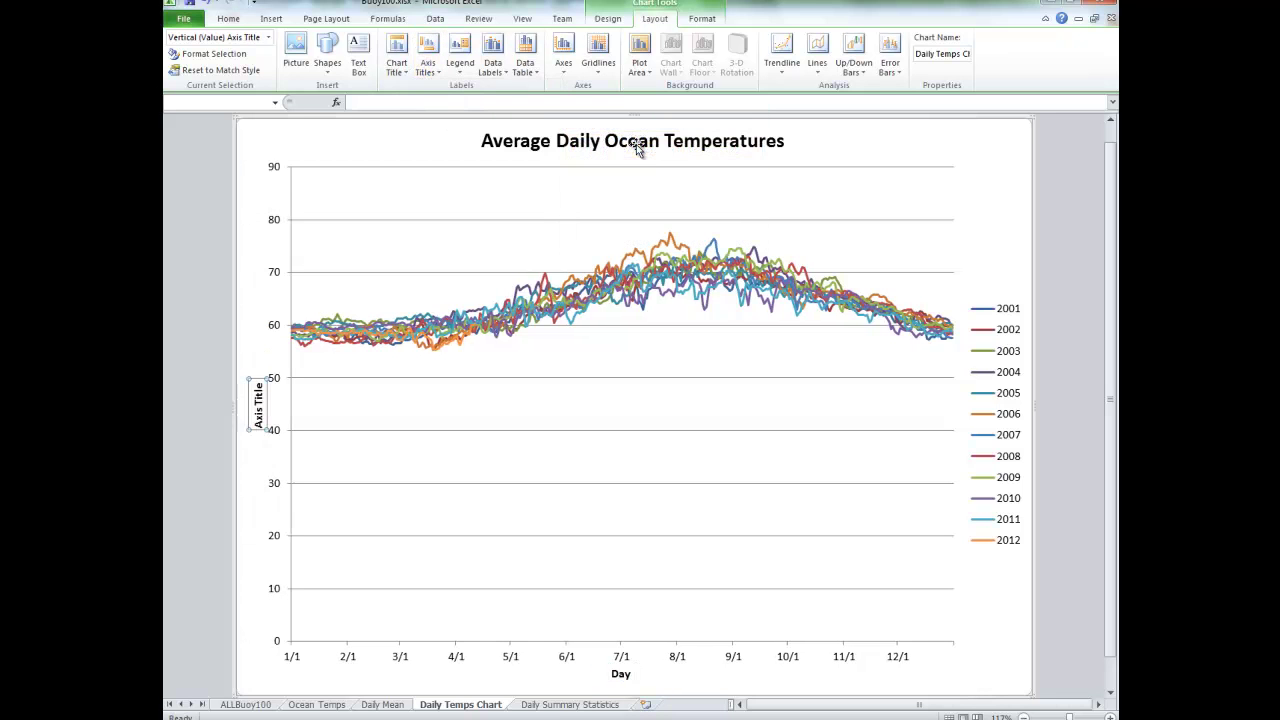
type("Tempe")
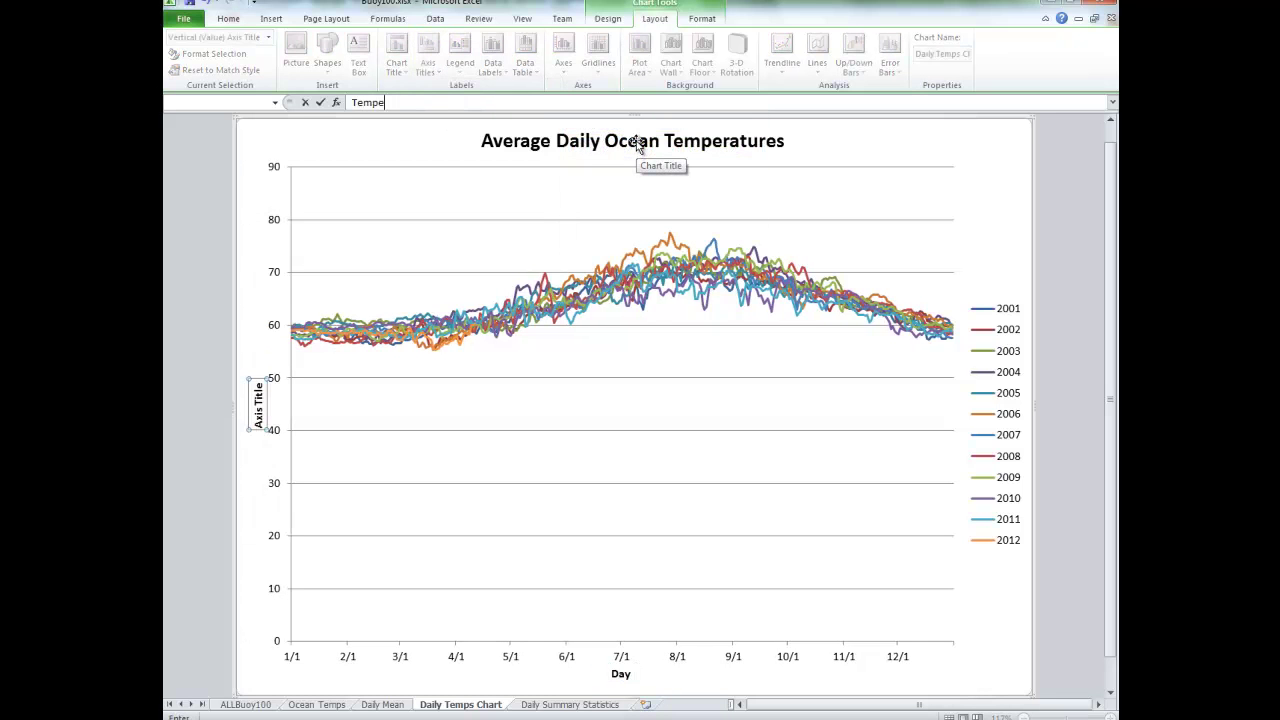
type("rature (F)")
key("Return")
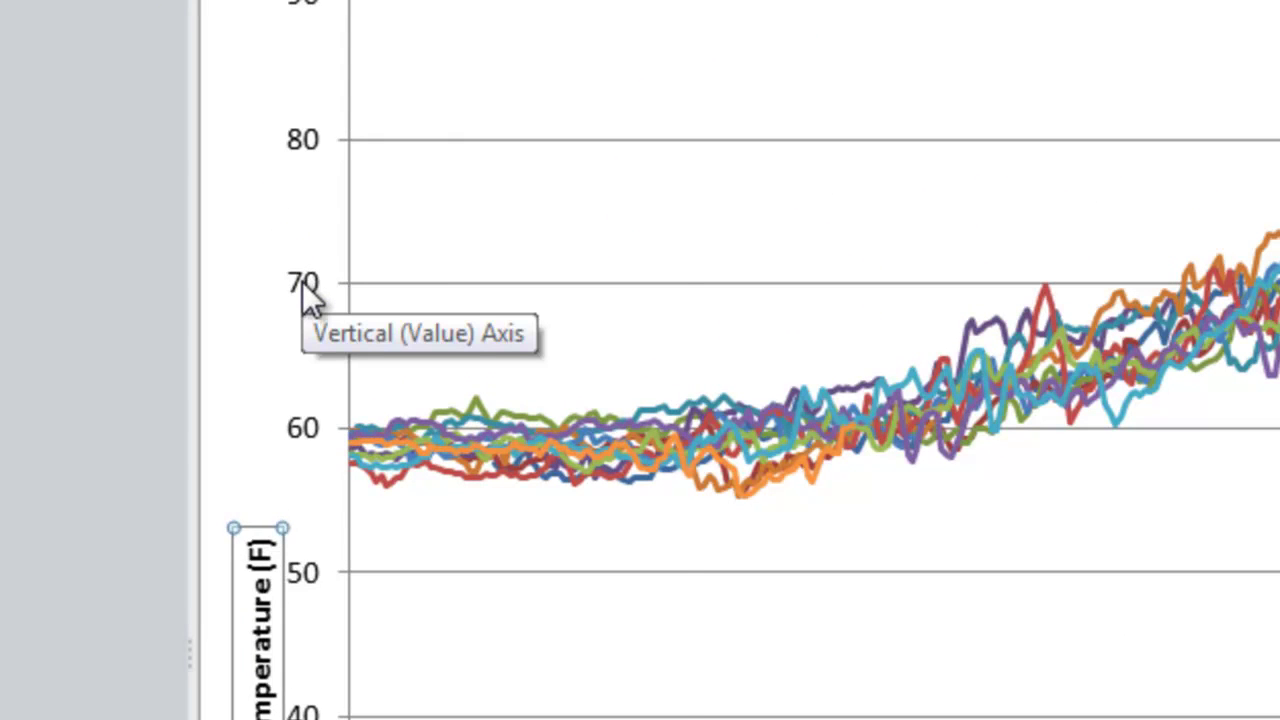
- Fix the vertical axis scale at minimum 50 and maximum 80
right_click(308, 293)
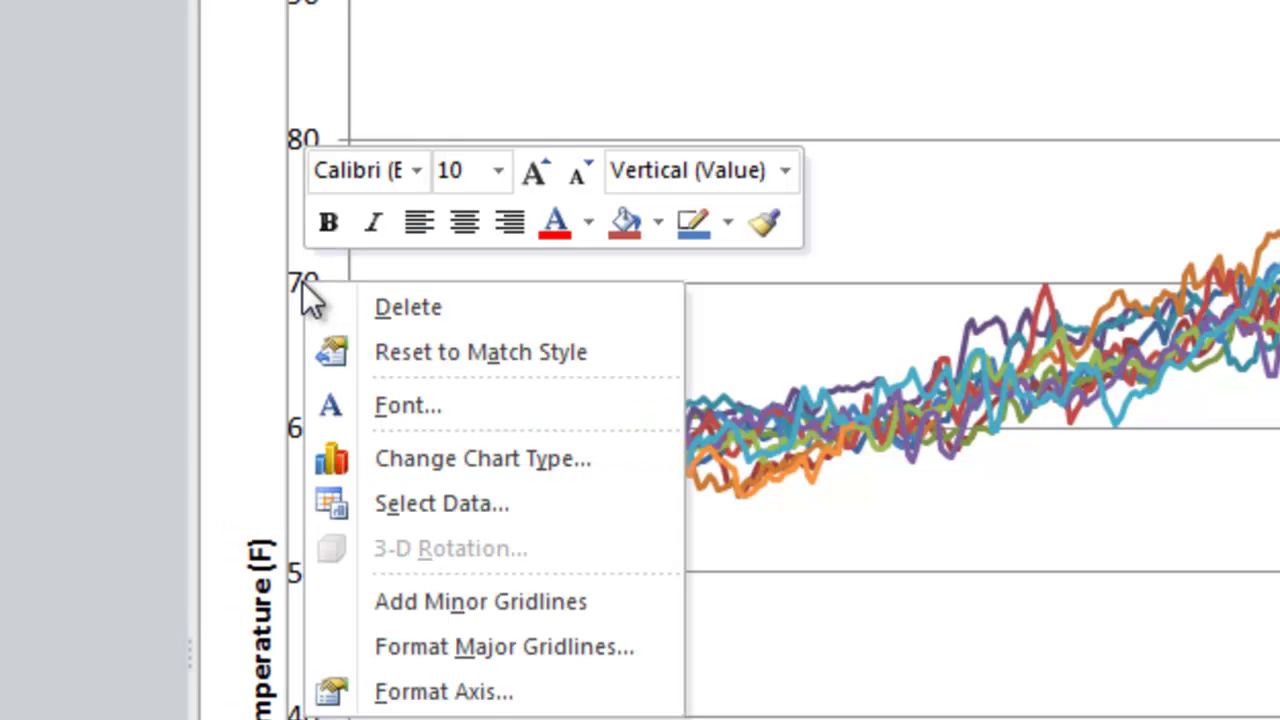
left_click(455, 697)
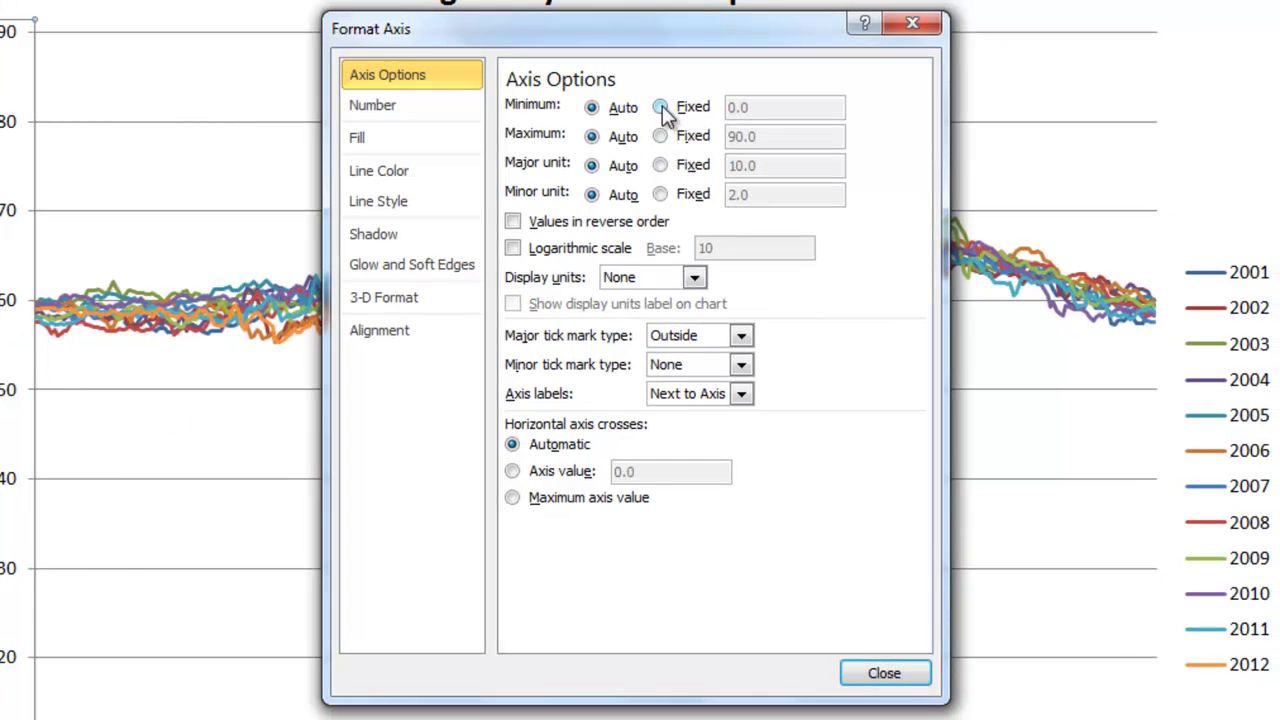
left_click(662, 106)
left_click_drag(757, 106, 692, 107)
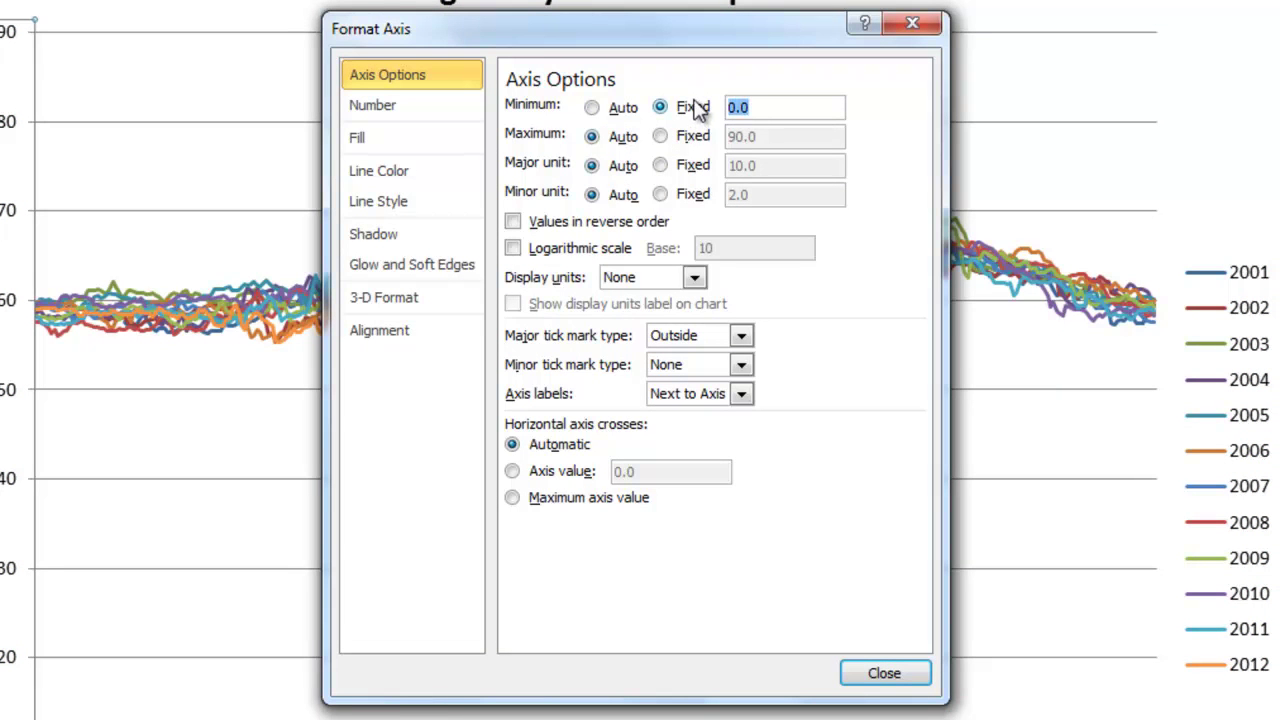
type("50")
left_click(680, 138)
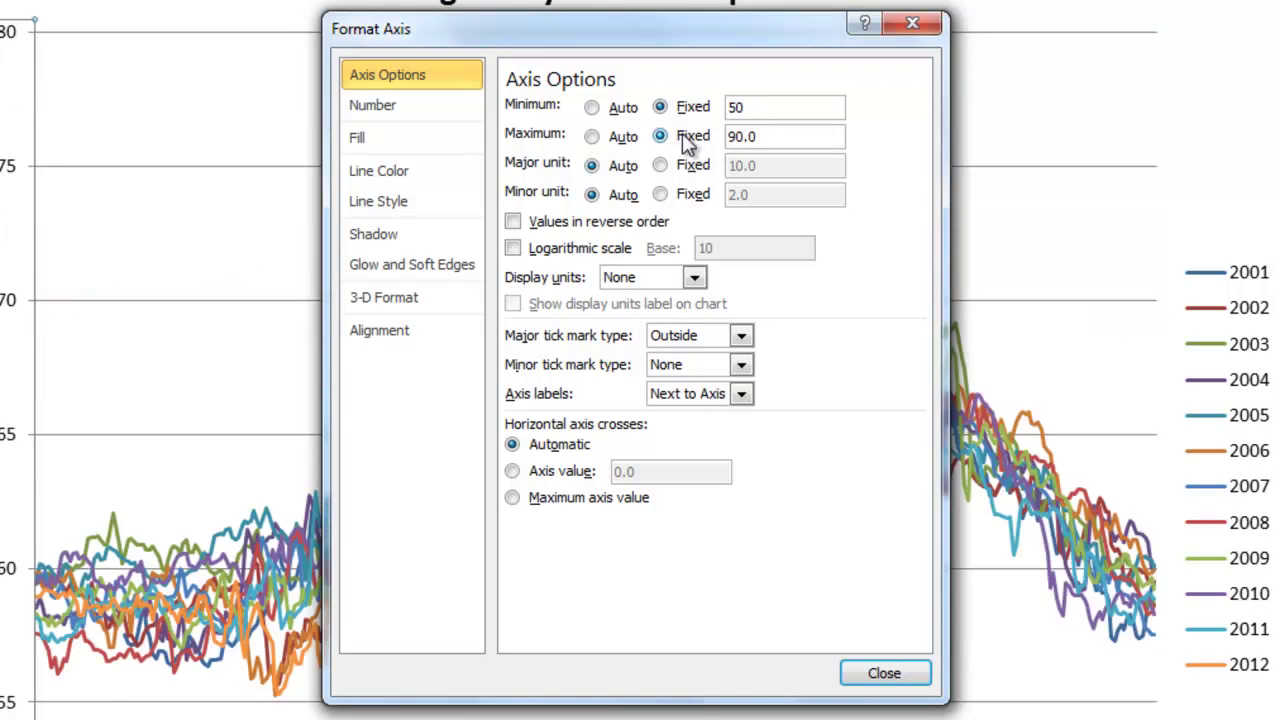
left_click_drag(772, 135, 717, 136)
type("80")
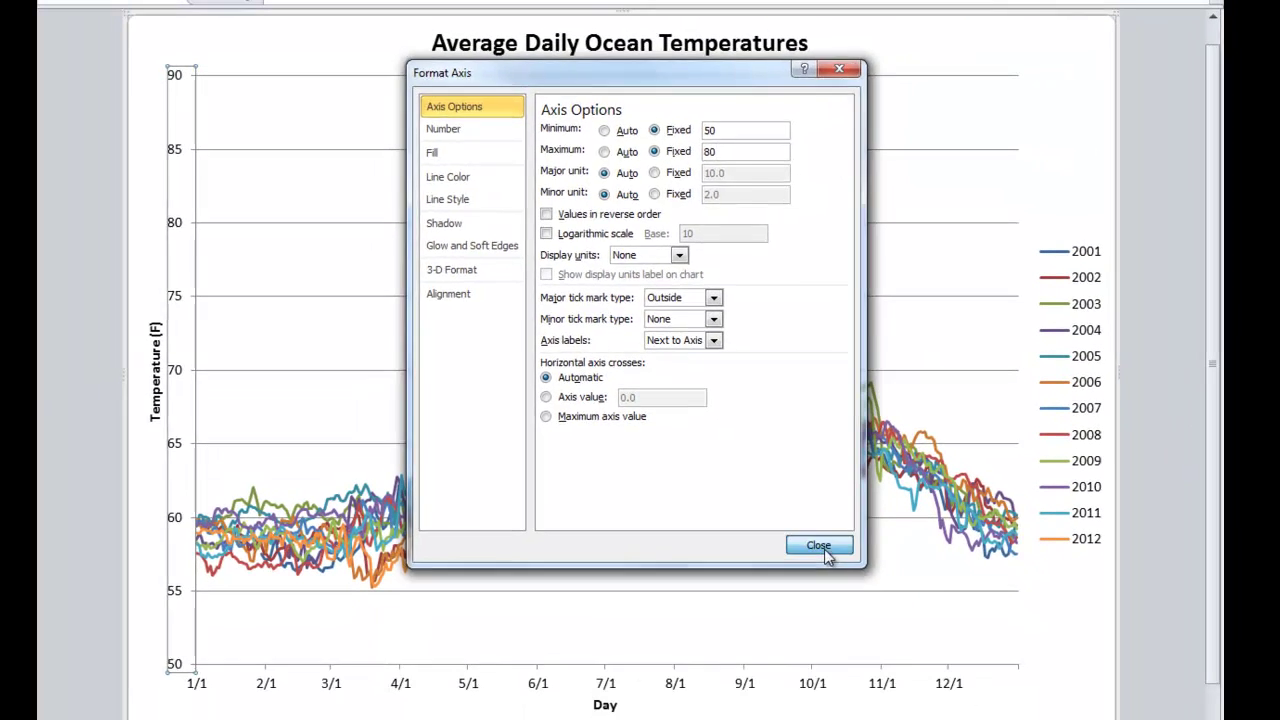
left_click(880, 673)
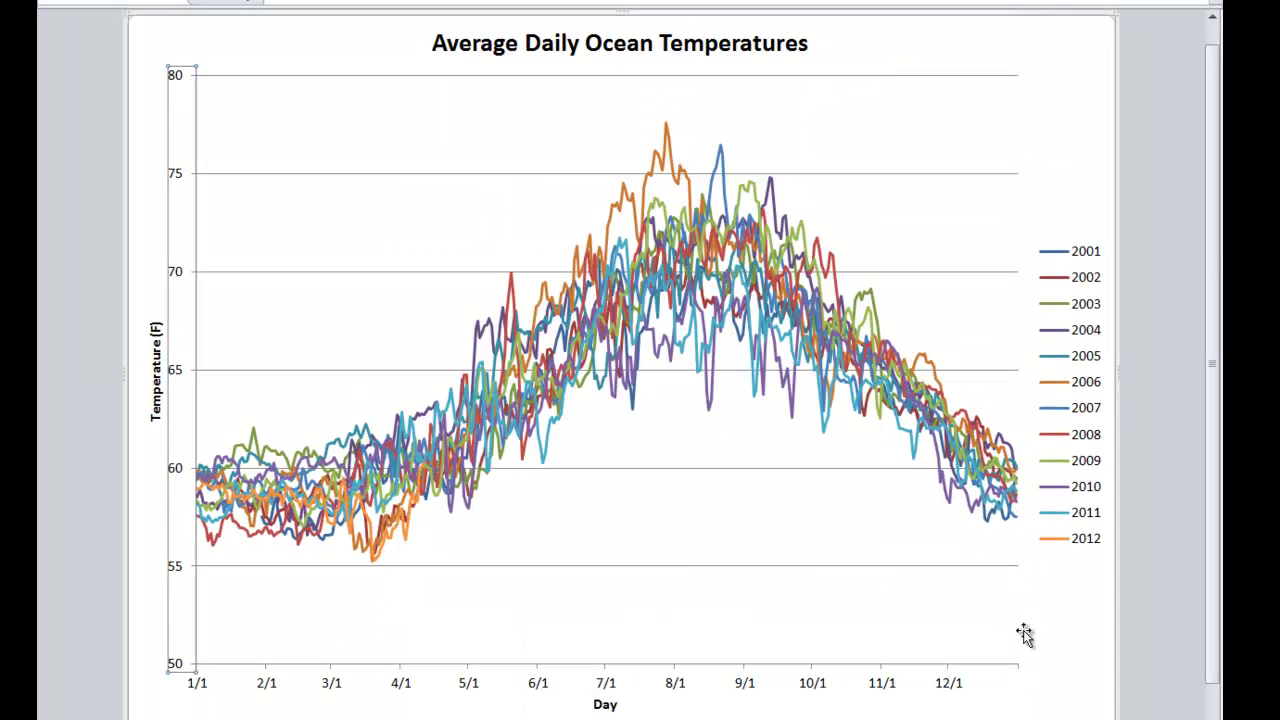